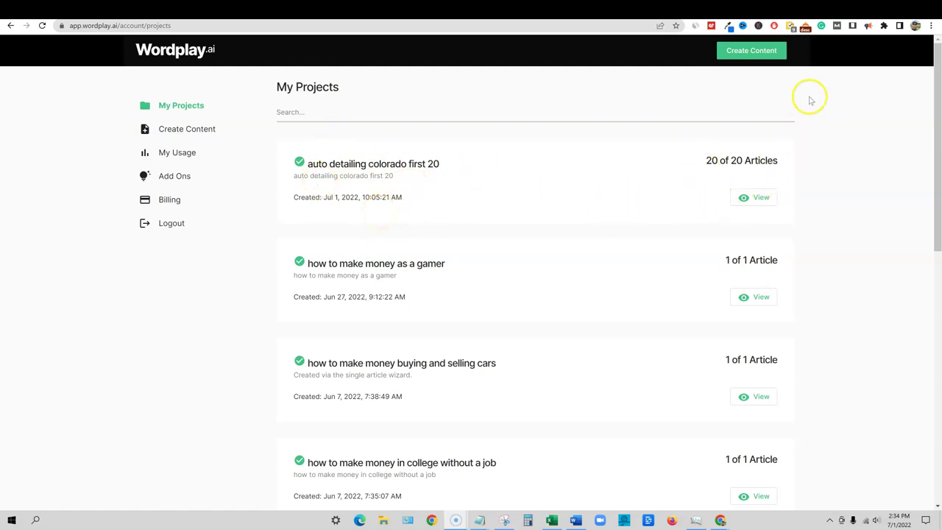
Switch to NeuronWriter's Content writer page listing the autodetailingreport.com keyword analyses.
left_click(641, 8)
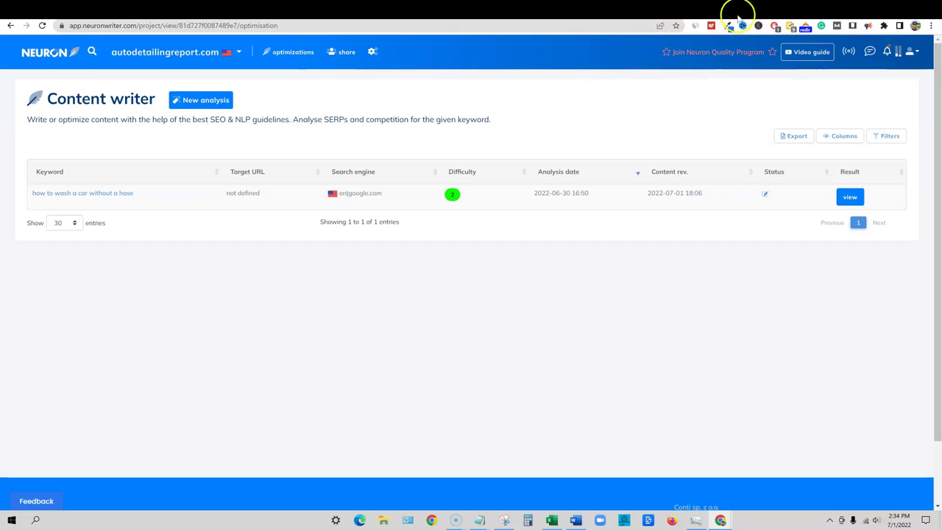
In the keyword workbook, select Sheet1's keyword list A1:A21 and view the Clustered Keywords sheet.
left_click(551, 520)
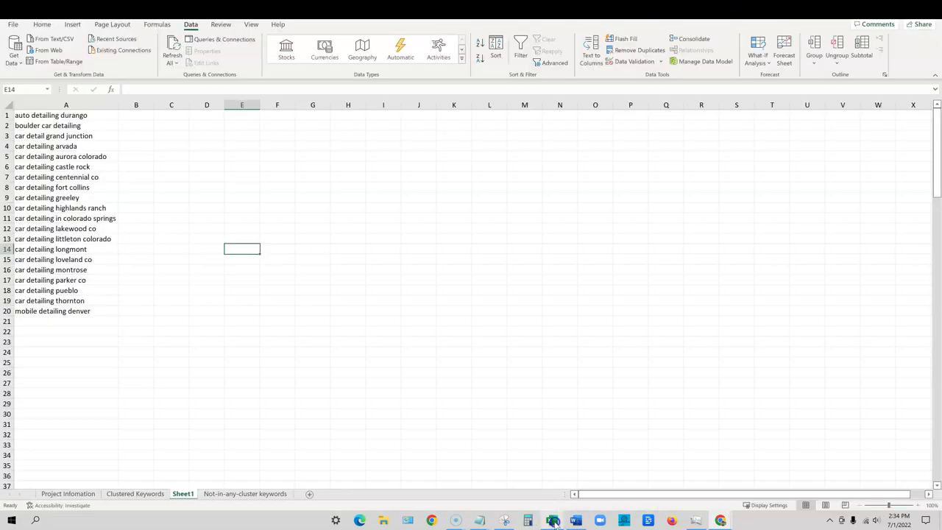
left_click_drag(98, 115, 84, 315)
left_click(137, 494)
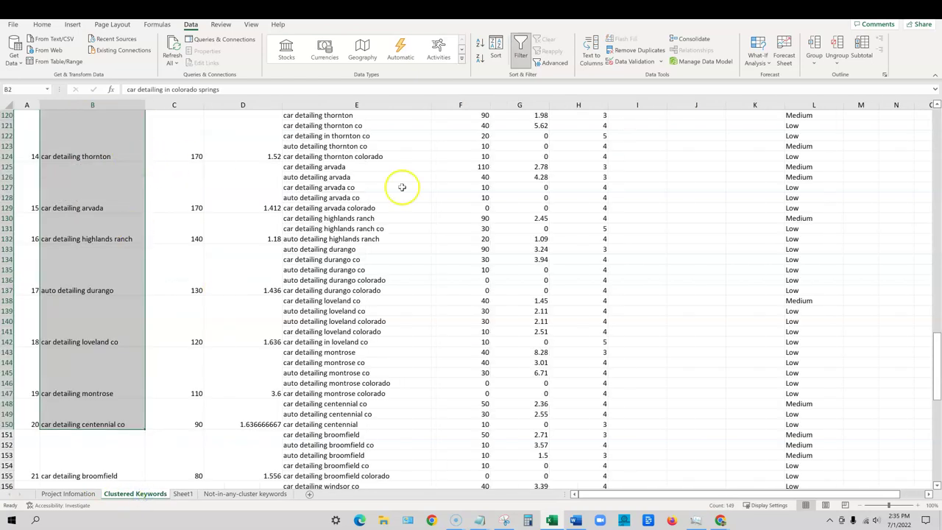
scroll(488, 317, "up", 17)
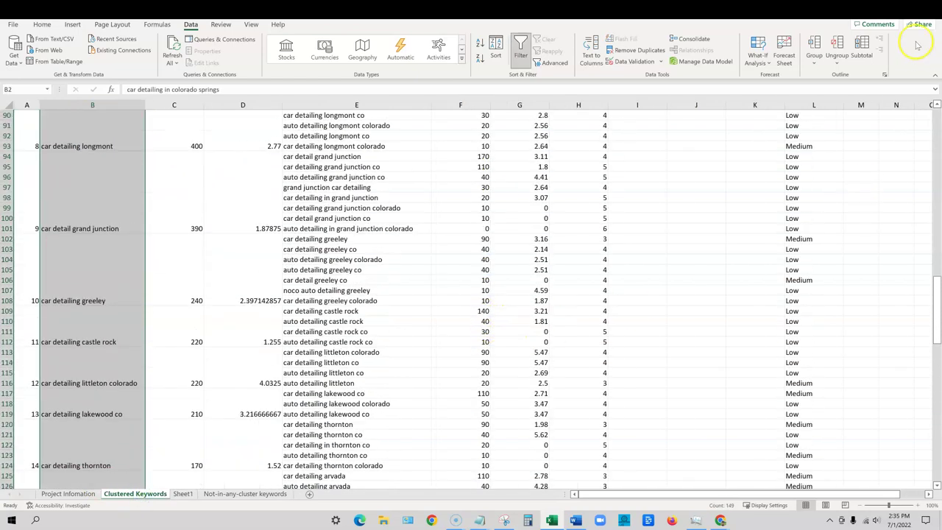
Open the 'auto detailing colorado first 20' project and scroll through its article list.
left_click(897, 11)
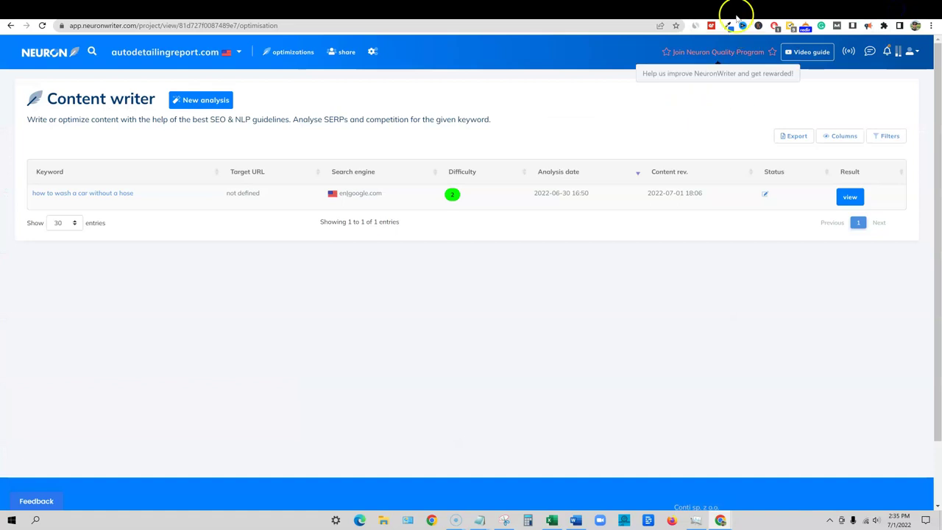
left_click(762, 11)
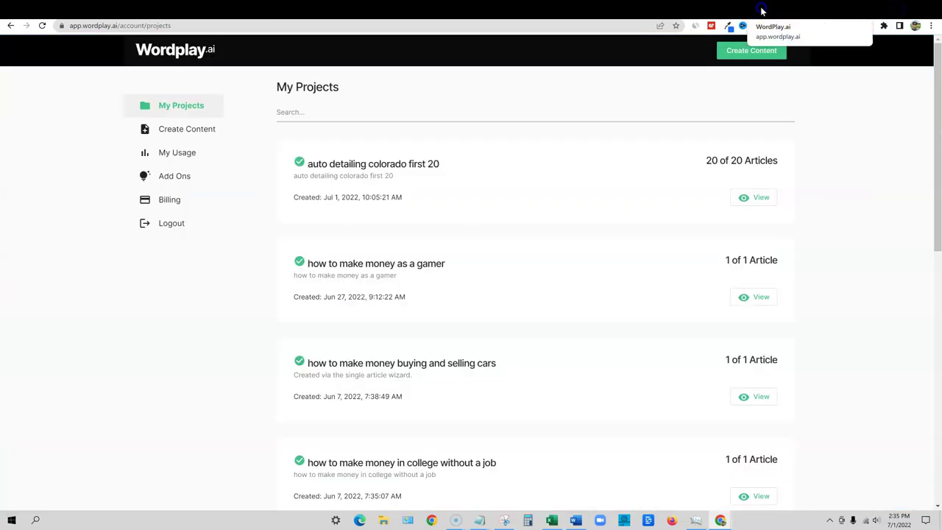
left_click(747, 198)
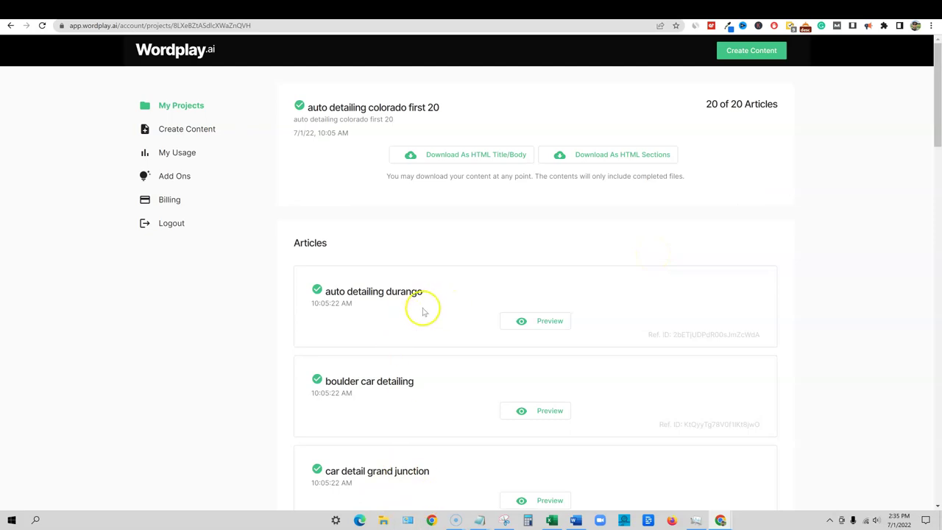
scroll(434, 380, "down", 1)
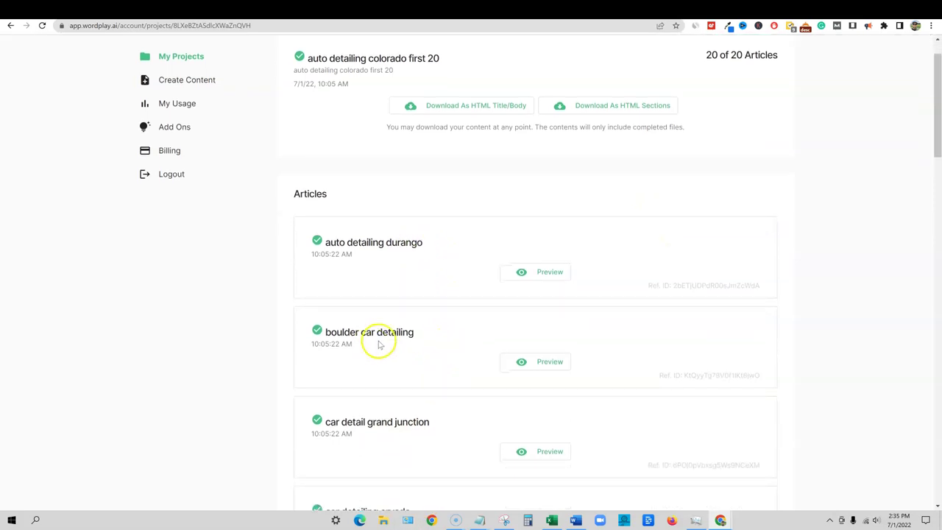
scroll(397, 346, "down", 2)
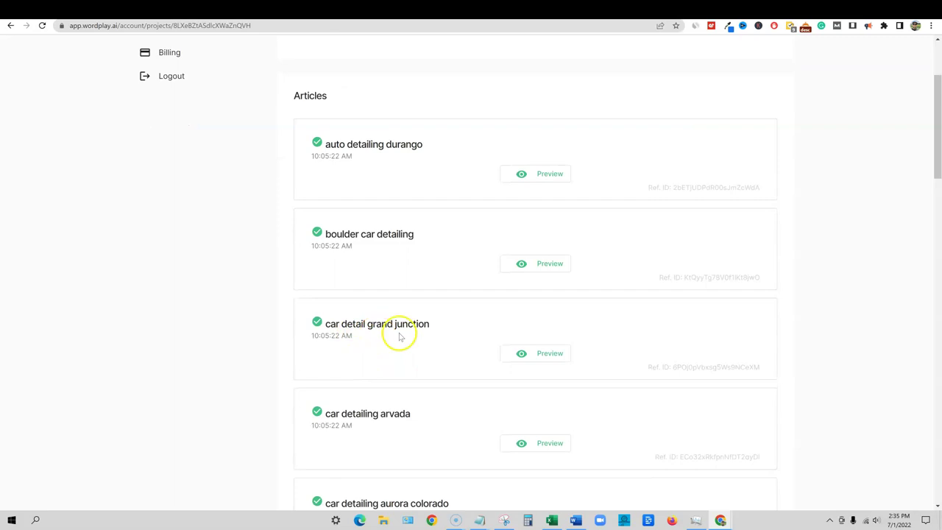
scroll(412, 350, "down", 8)
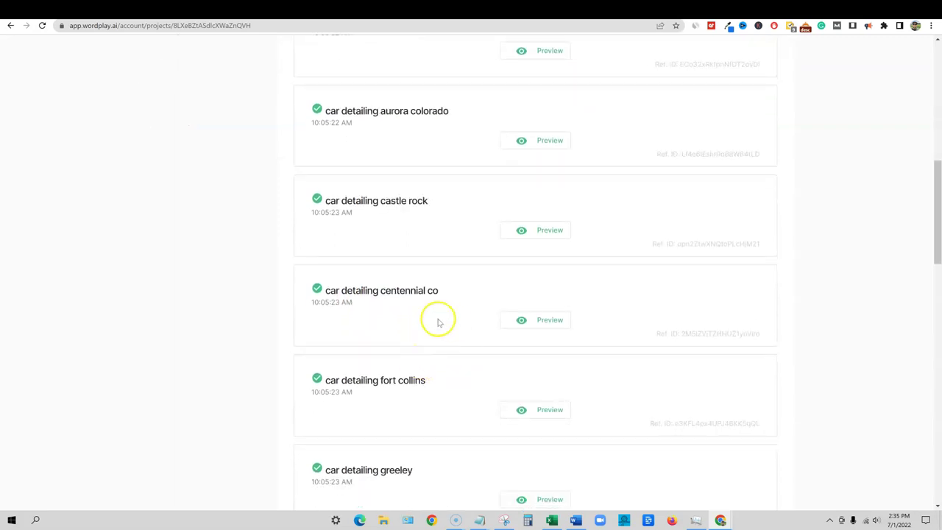
scroll(434, 316, "up", 11)
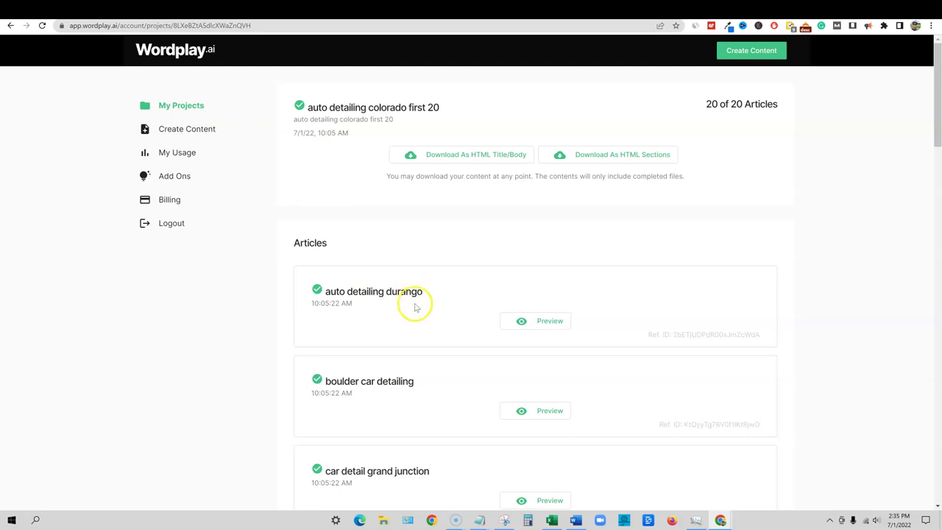
Preview and read through the 'auto detailing durango' article, then close it.
left_click(561, 321)
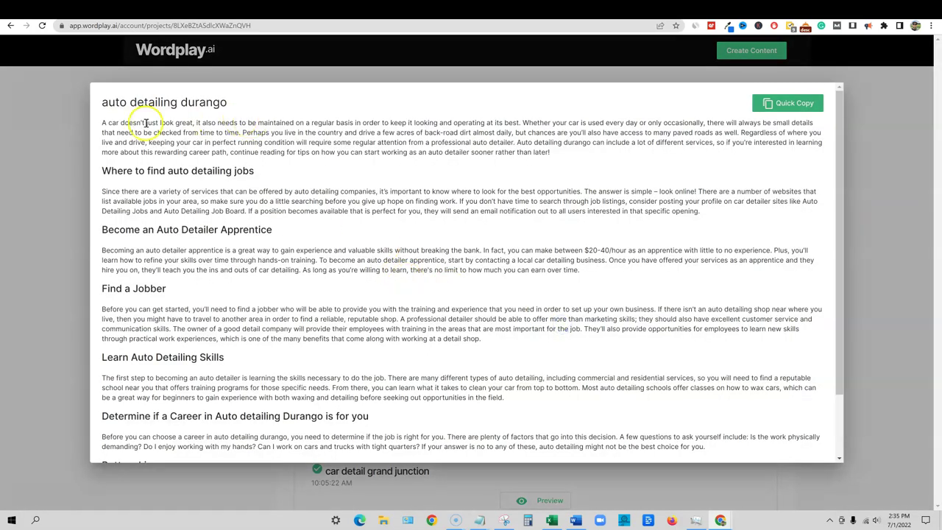
scroll(301, 162, "down", 1)
scroll(427, 376, "up", 1)
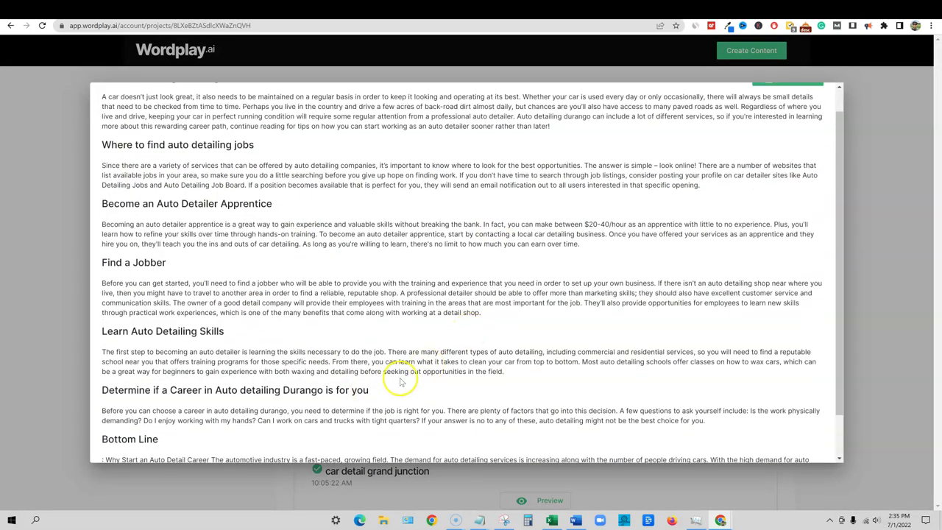
scroll(390, 361, "up", 1)
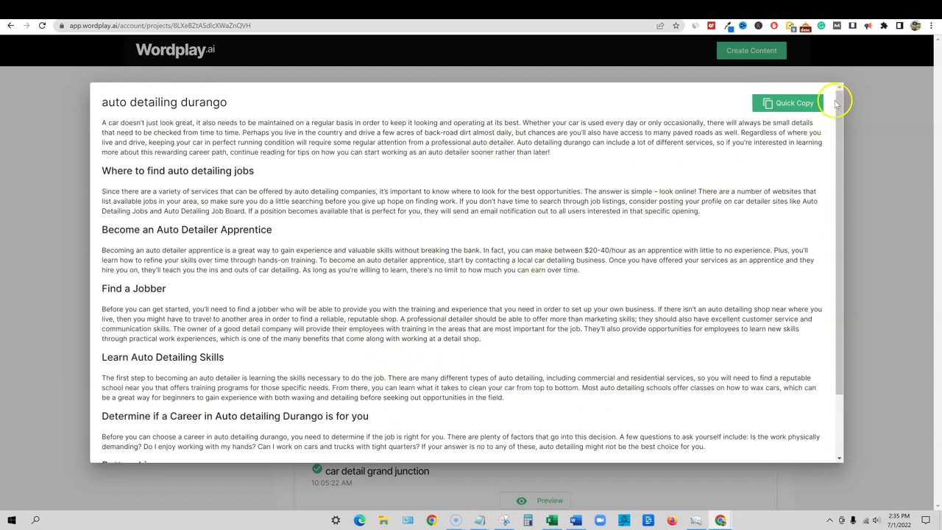
left_click(847, 98)
Preview the 'boulder car detailing' article and highlight its opening line.
scroll(639, 311, "down", 2)
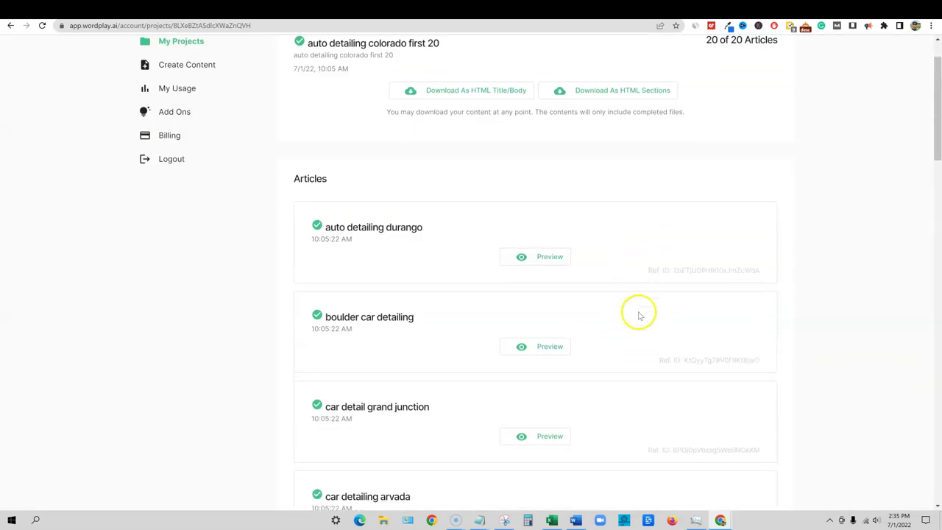
left_click(548, 265)
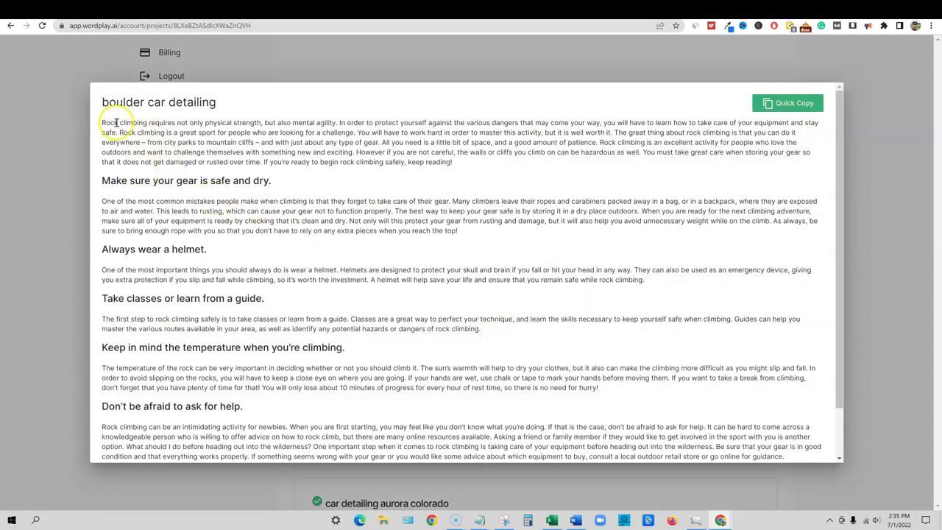
left_click_drag(106, 123, 587, 386)
Close the boulder preview and open the 'car detailing aurora colorado' article preview.
left_click(888, 204)
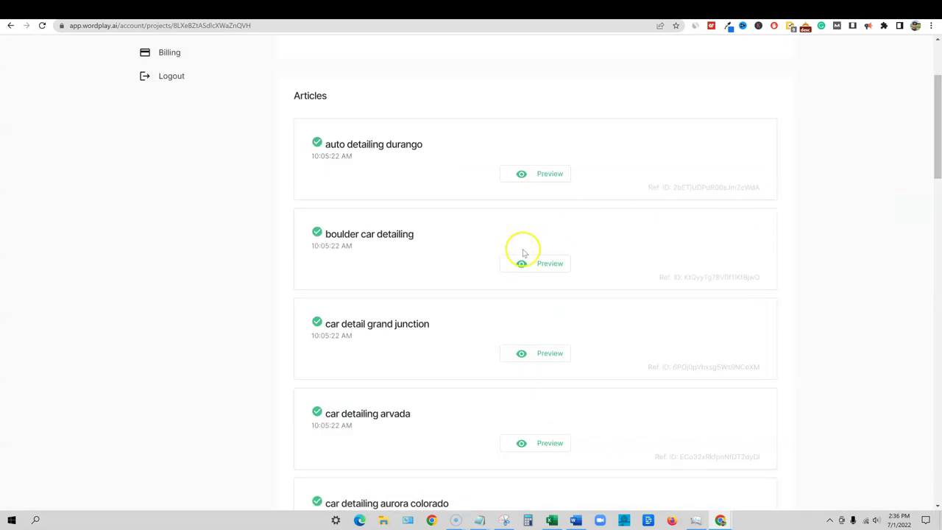
scroll(457, 322, "down", 3)
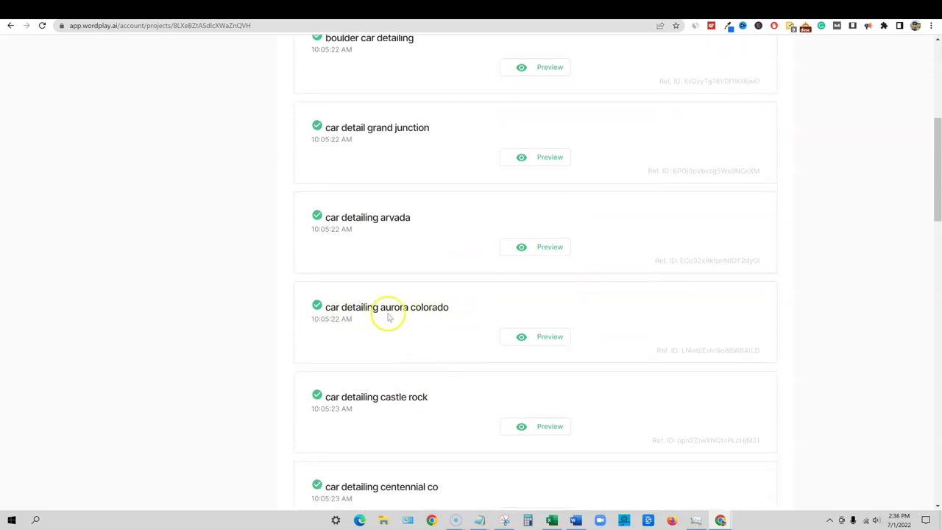
left_click(546, 340)
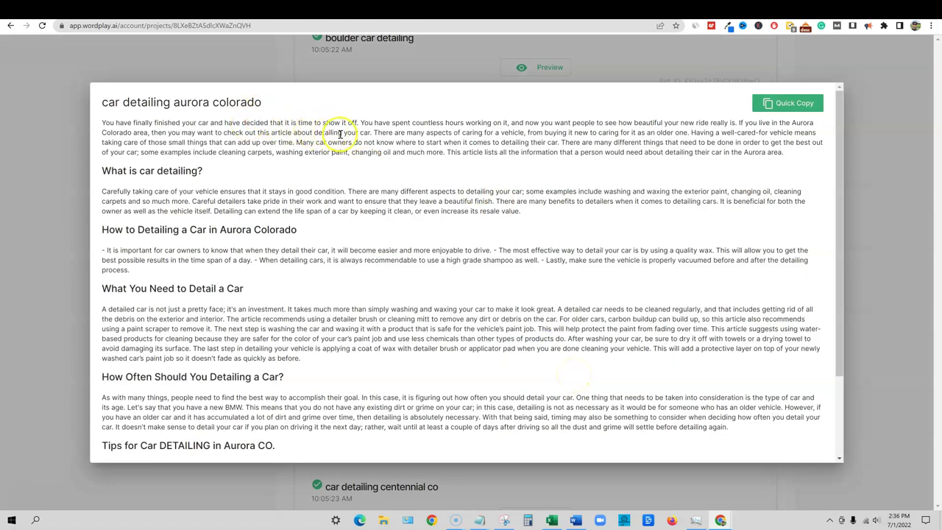
Select the aurora article's title text 'car detailing aurora colorado' to copy as the keyword.
left_click_drag(780, 153, 696, 153)
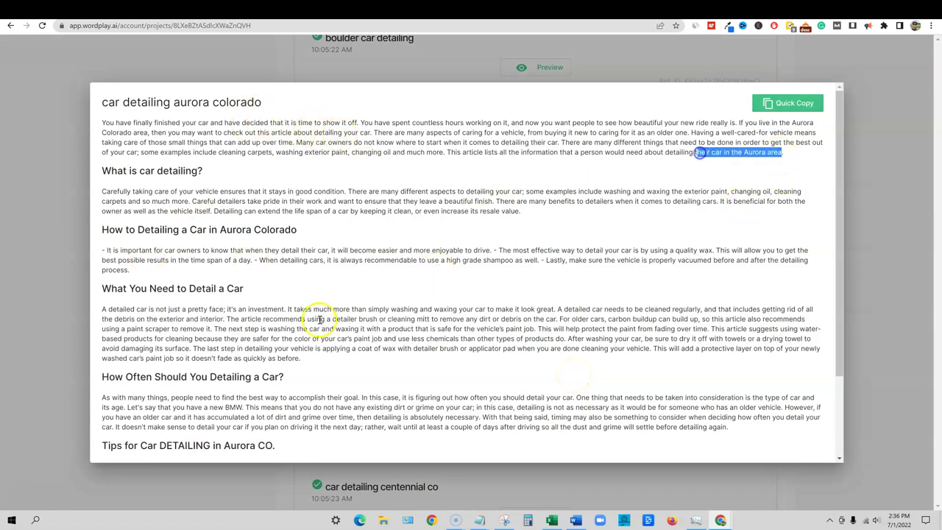
scroll(250, 415, "down", 2)
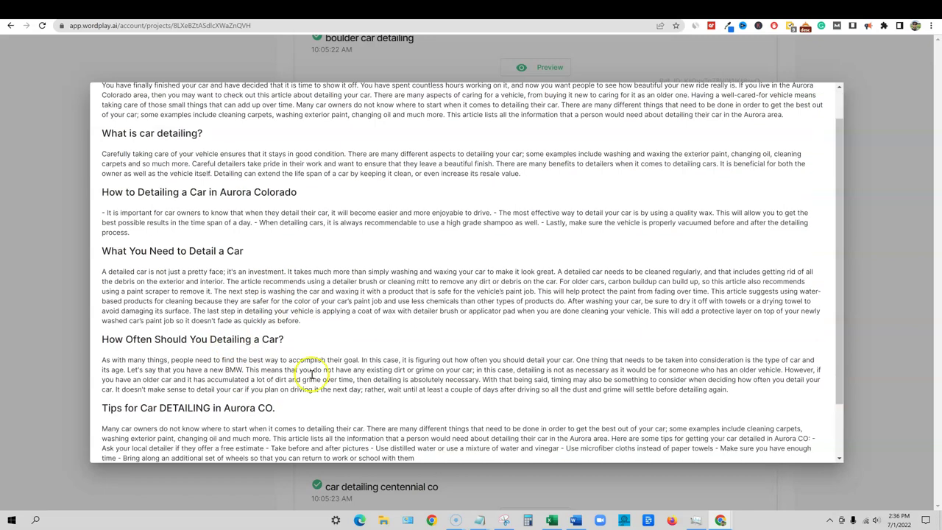
scroll(365, 370, "up", 3)
scroll(324, 405, "down", 3)
left_click_drag(281, 441, 104, 107)
left_click_drag(262, 103, 129, 102)
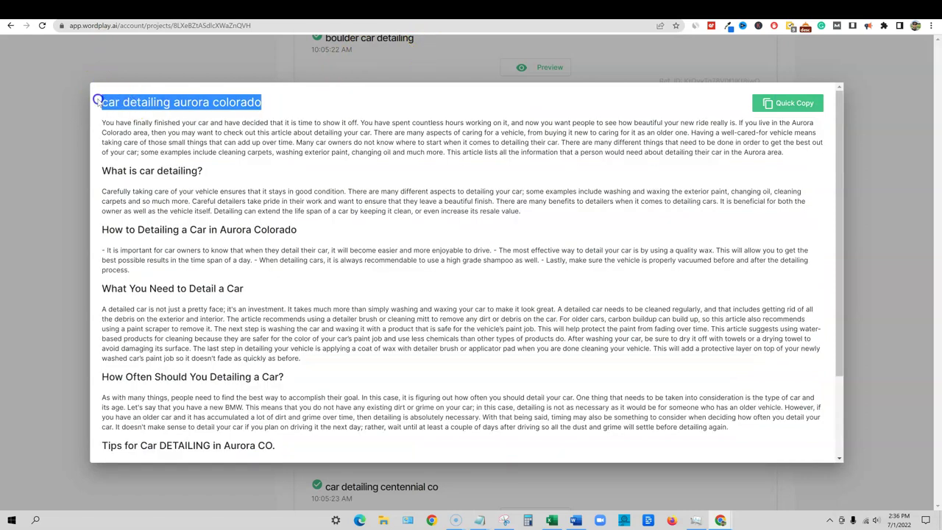
Start a new NeuronWriter content analysis for the pasted keyword 'car detailing aurora colorado'.
left_click(783, 7)
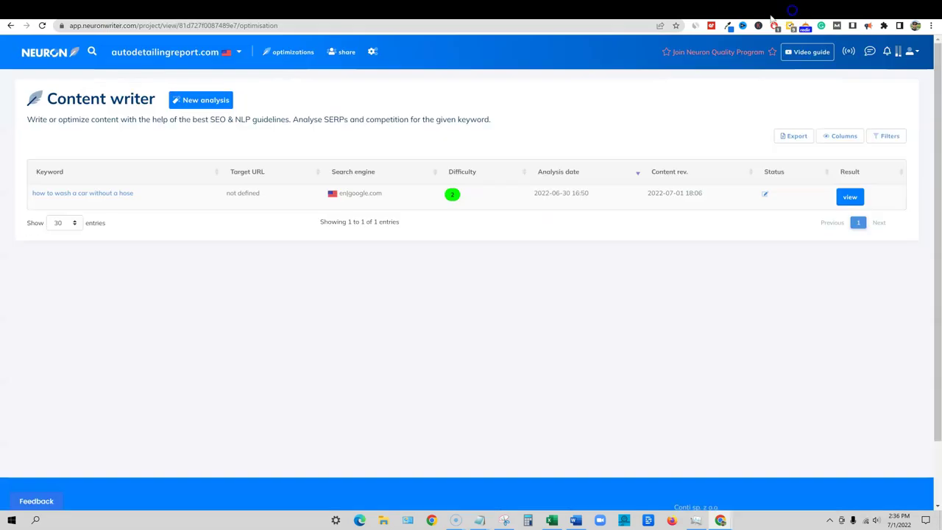
left_click(205, 100)
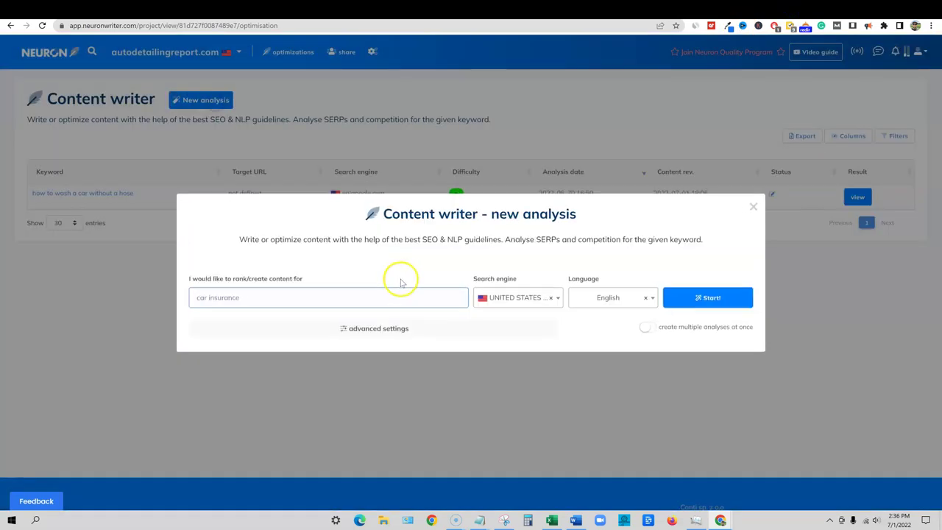
left_click(357, 294)
type("car detailing aurora colorado")
left_click(708, 306)
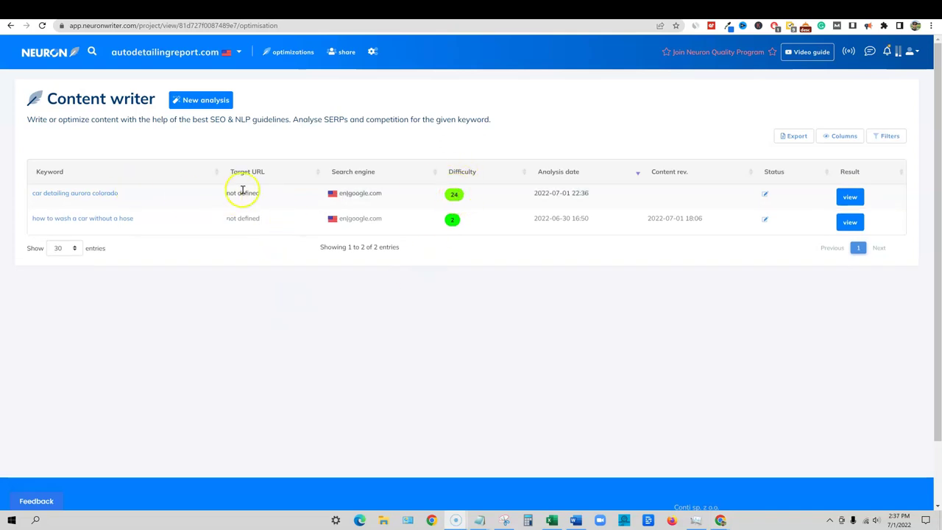
Open the aurora analysis and generate guidelines from the checked TOP10 competitors.
left_click(850, 197)
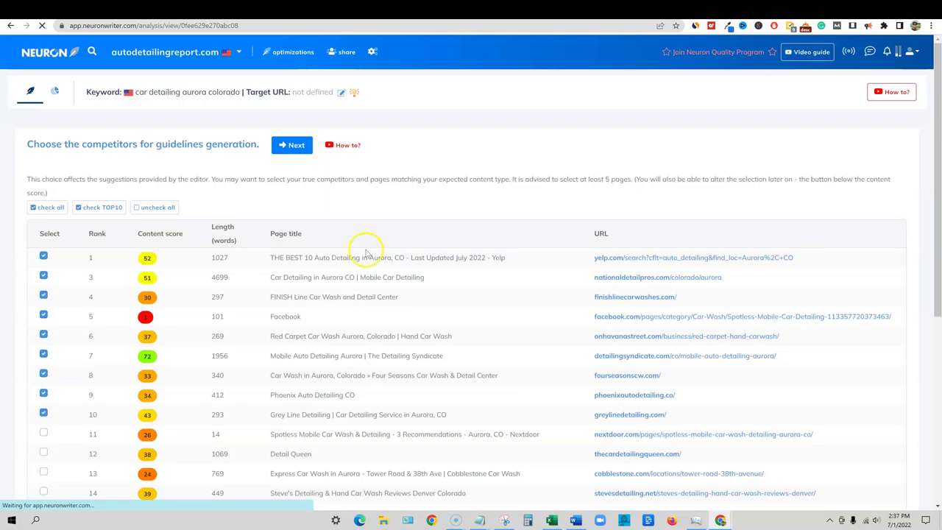
scroll(560, 243, "down", 1)
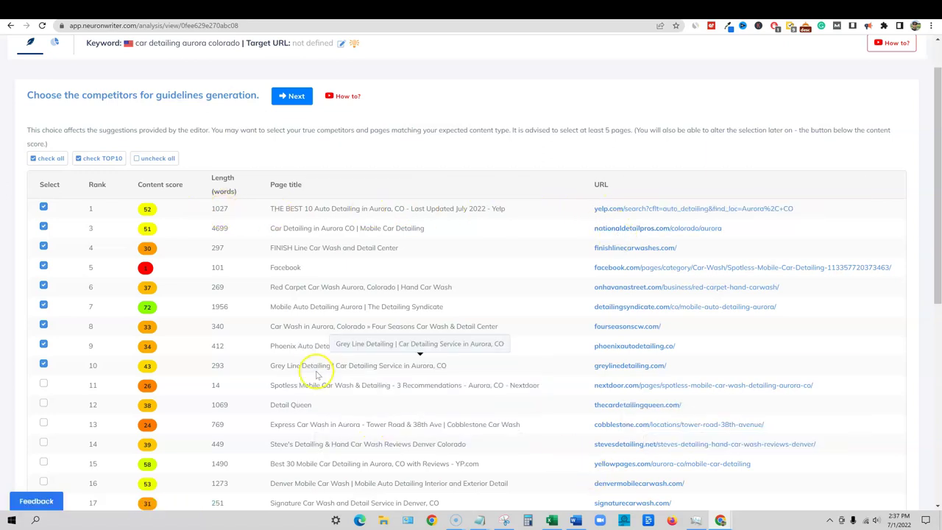
scroll(305, 353, "down", 1)
scroll(295, 221, "up", 3)
left_click(291, 146)
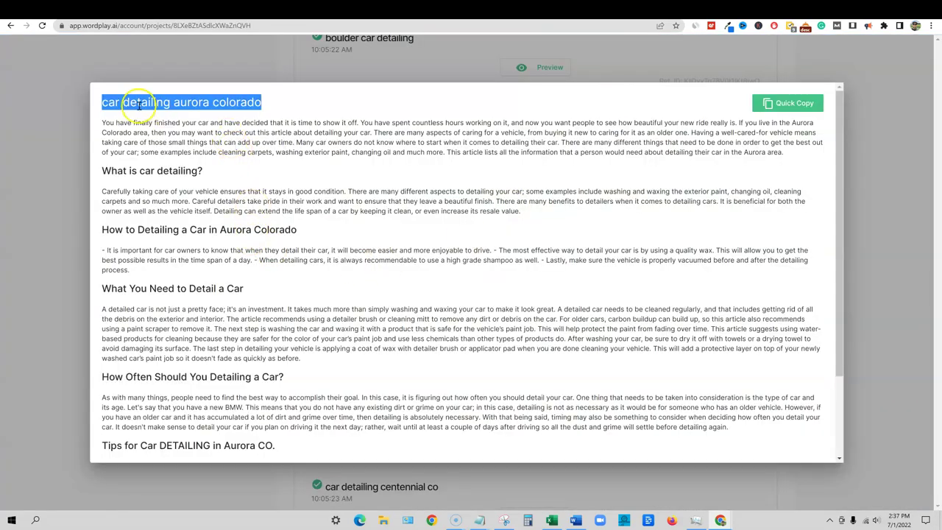
Paste the whole Aurora article into NeuronWriter's empty editor and update its content score.
left_click_drag(103, 102, 345, 441)
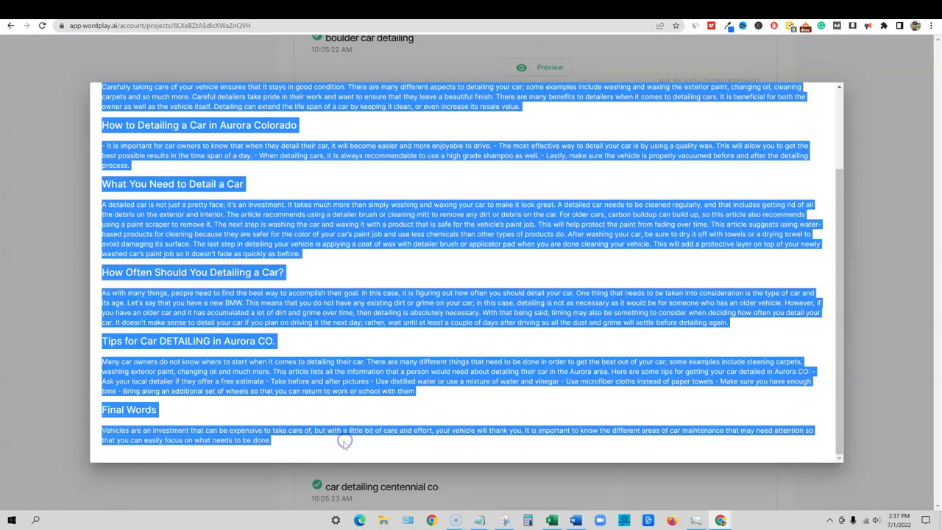
left_click(788, 8)
left_click(72, 229)
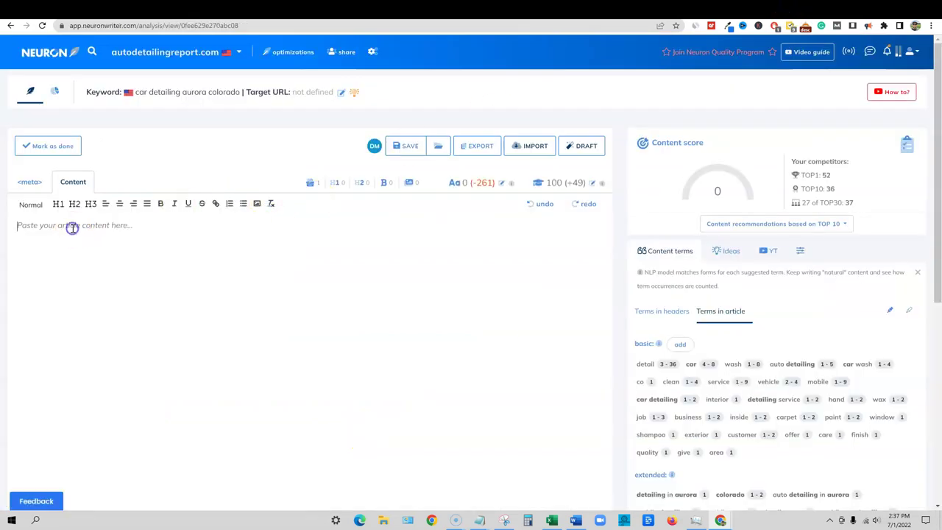
key("ctrl+v")
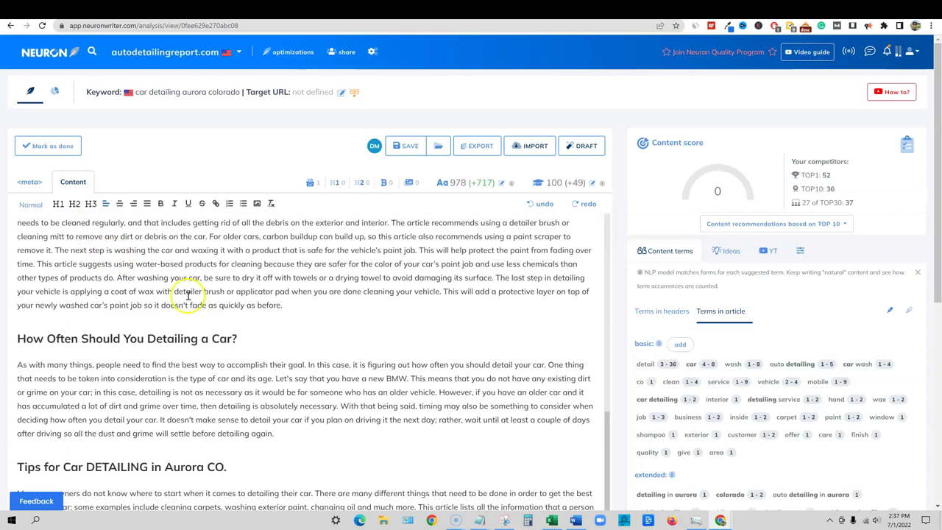
scroll(189, 294, "up", 10)
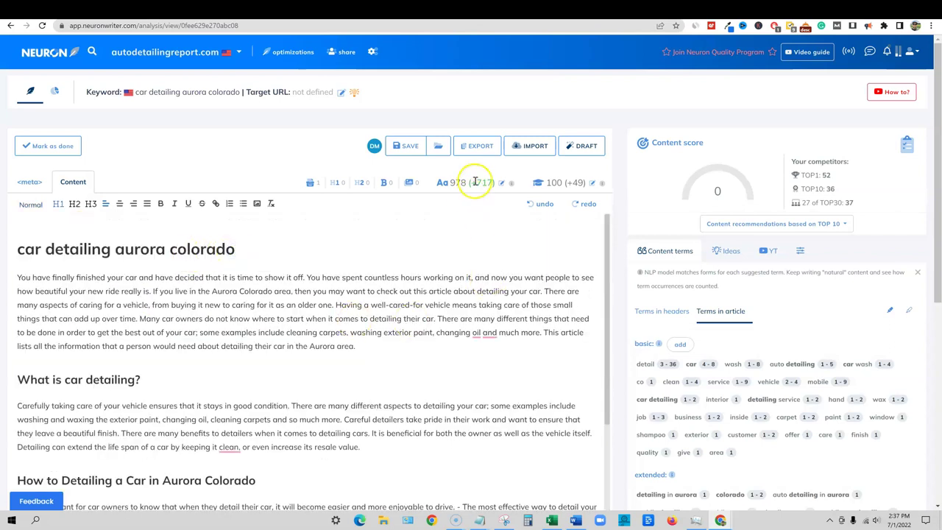
left_click(712, 201)
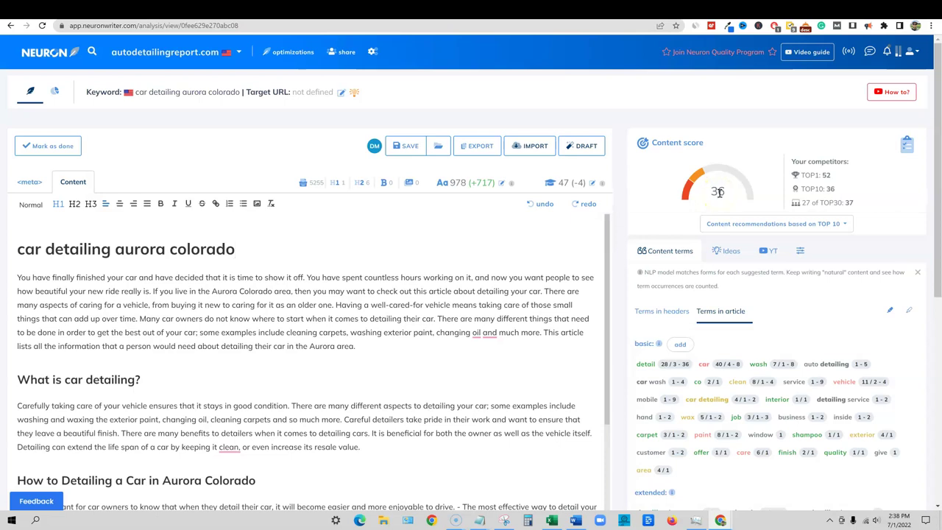
Review the 978-word article's score against the TOP10 competitor score of 36.
left_click(813, 188)
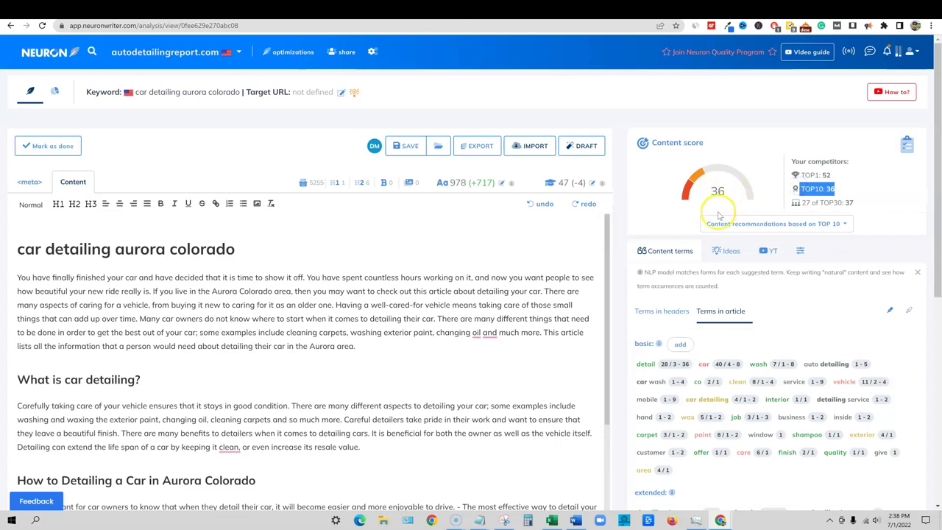
scroll(770, 389, "down", 5)
scroll(810, 331, "up", 2)
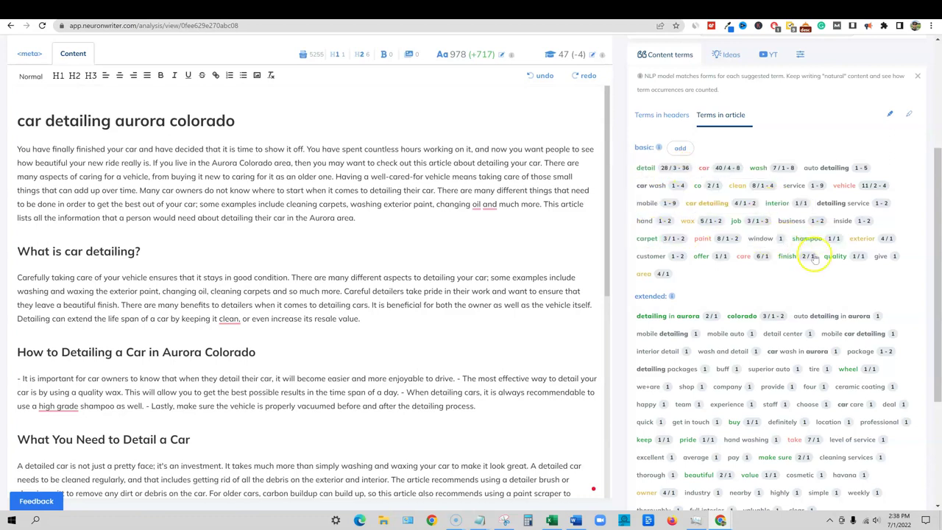
scroll(850, 372, "down", 3)
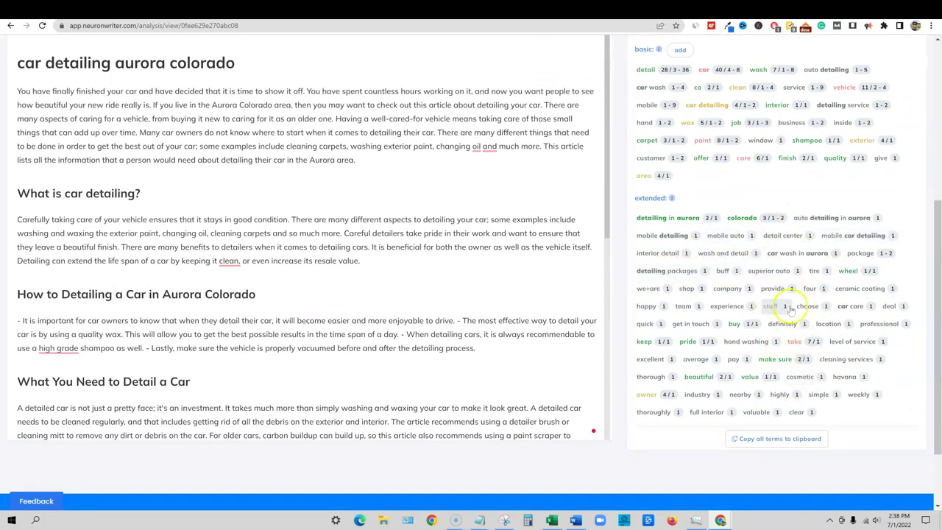
scroll(774, 267, "up", 2)
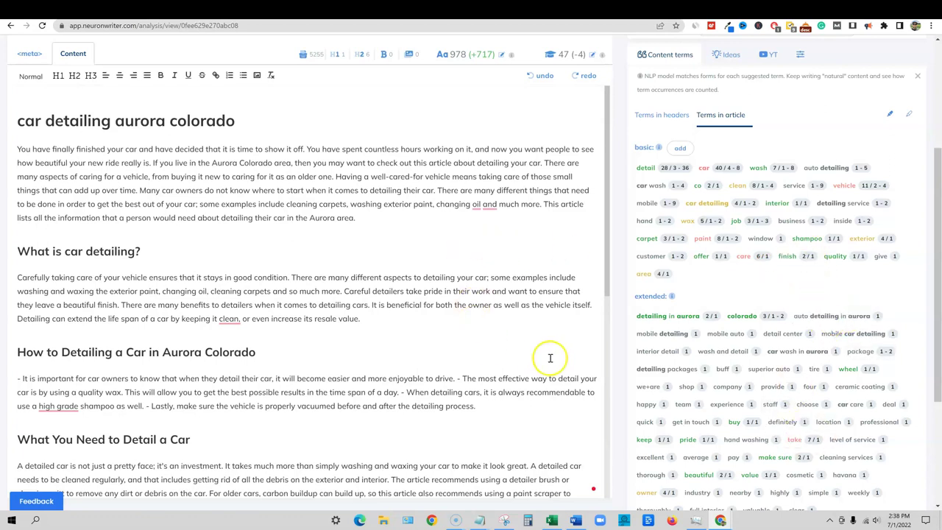
scroll(206, 326, "up", 2)
scroll(263, 322, "down", 5)
scroll(272, 338, "down", 2)
scroll(285, 357, "up", 10)
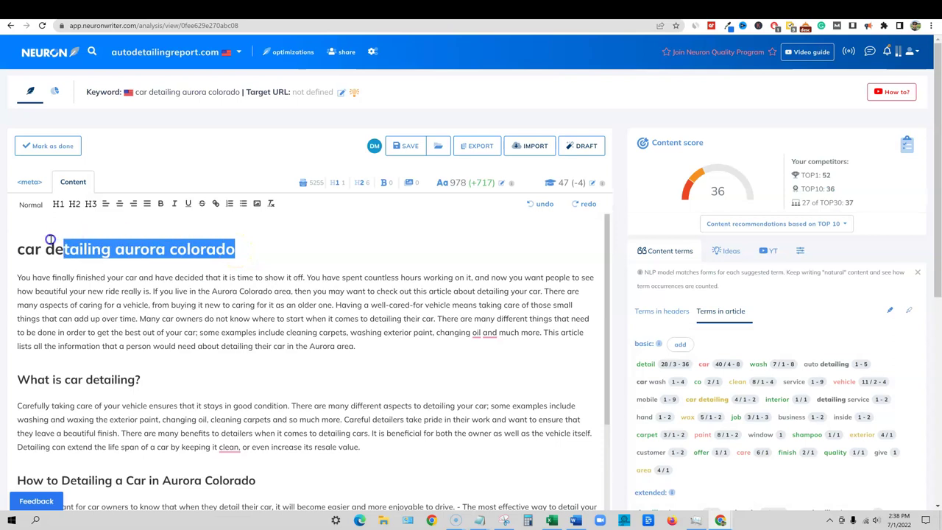
Set the meta title to the heading, capitalised as 'Car Detailing Aurora Colorado'.
left_click_drag(50, 239, 8, 242)
key("ctrl+c")
left_click(29, 183)
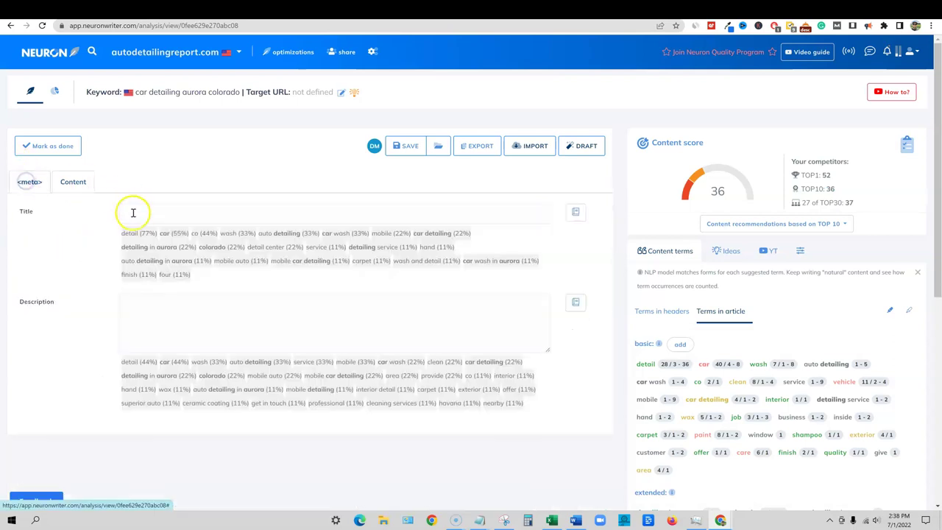
left_click(138, 213)
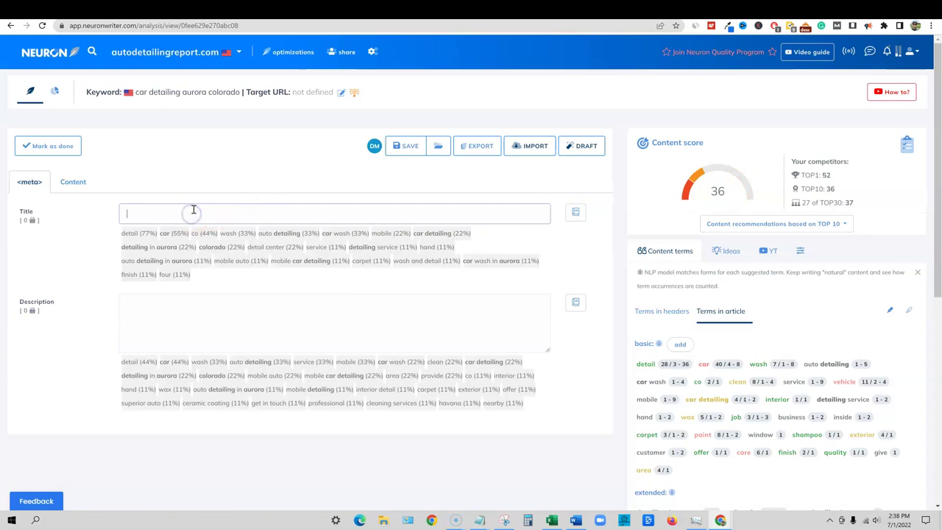
key("ctrl+v")
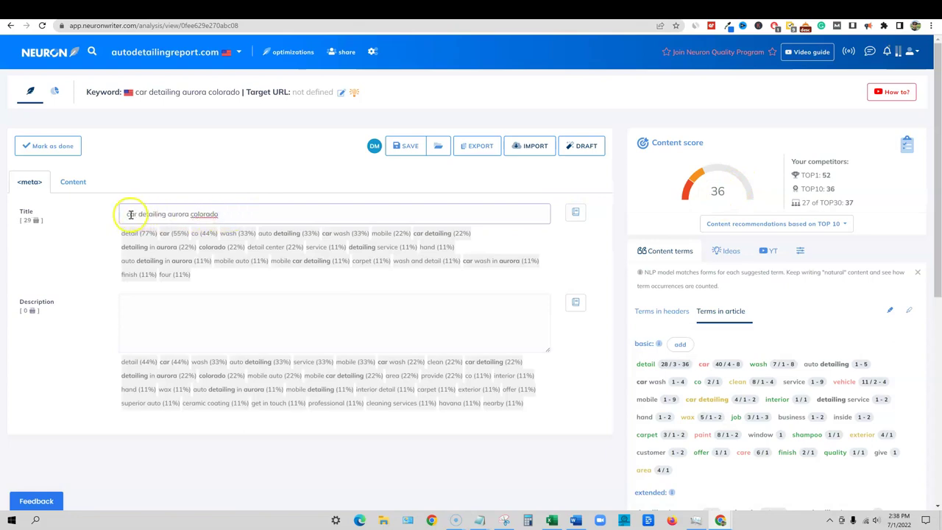
key("Delete")
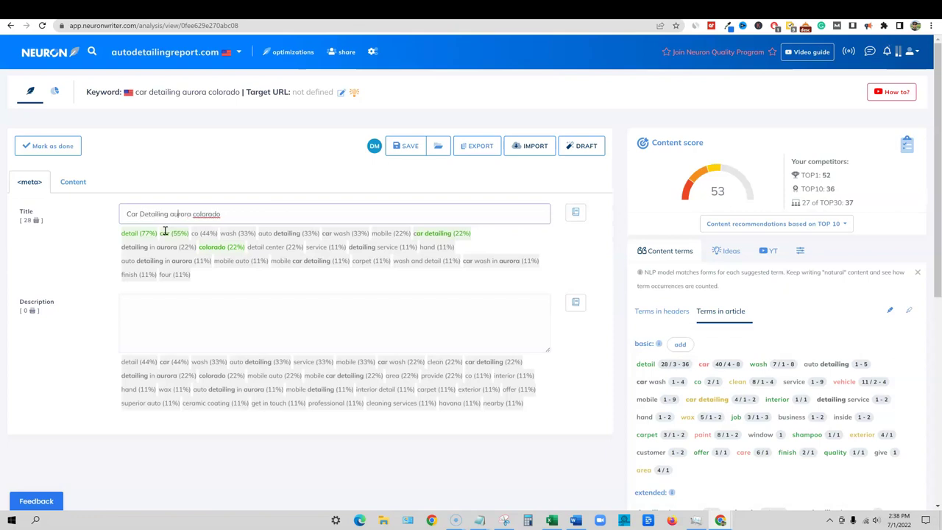
left_click(197, 206)
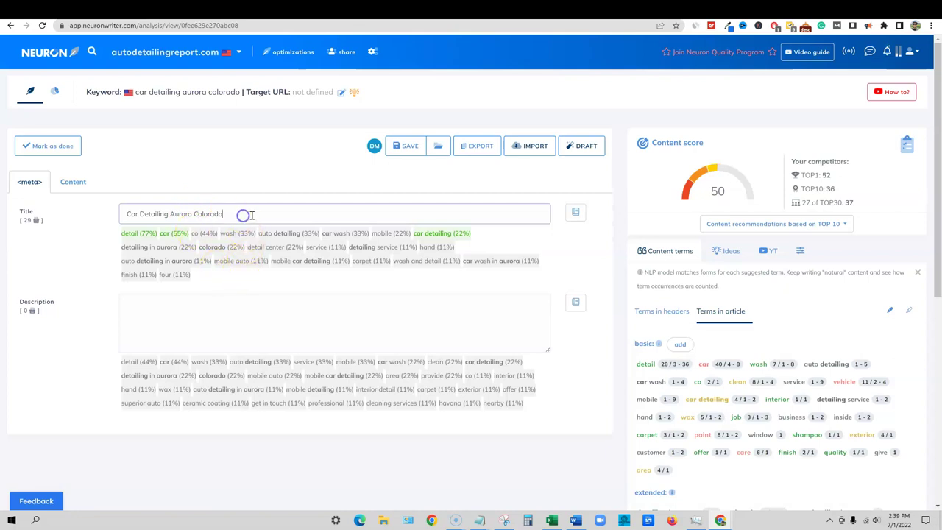
left_click_drag(250, 214, 57, 212)
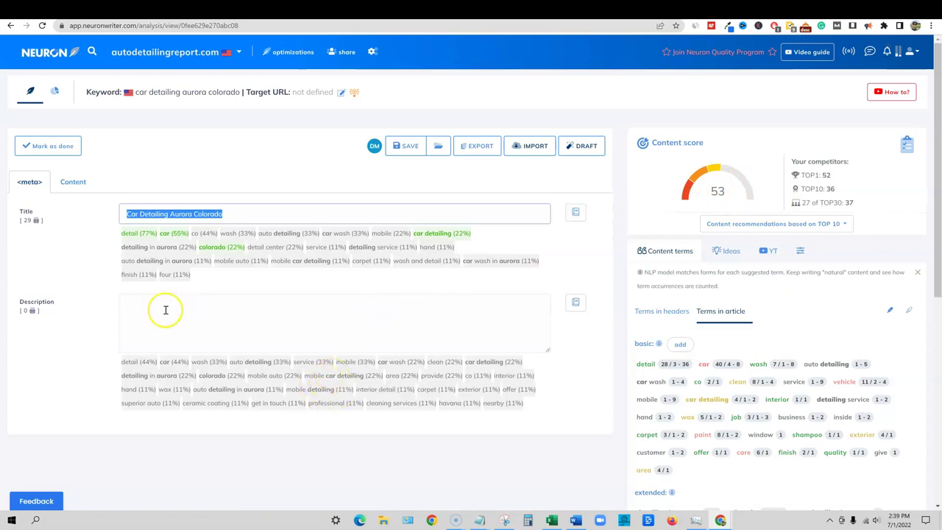
Write the meta description, pasting its opening and adding 'in Aurora'.
left_click(113, 305)
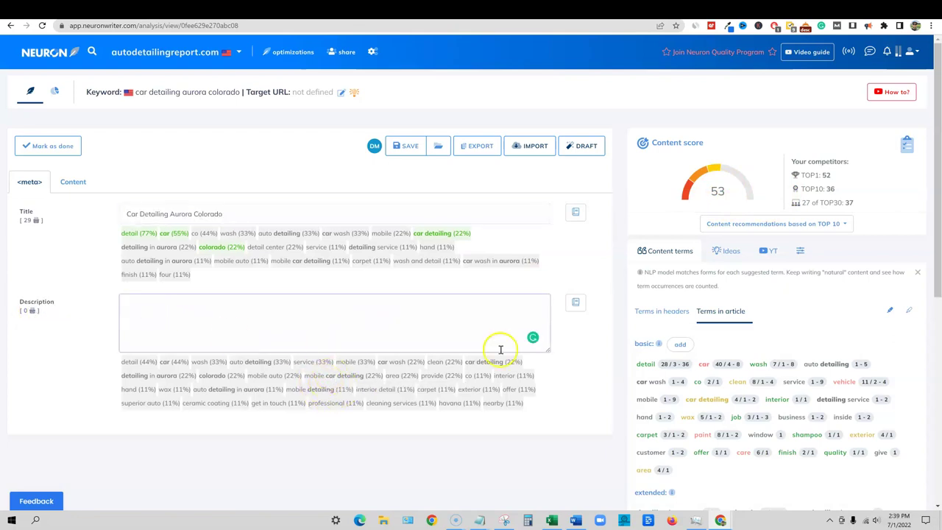
type("Check out our top recomendation")
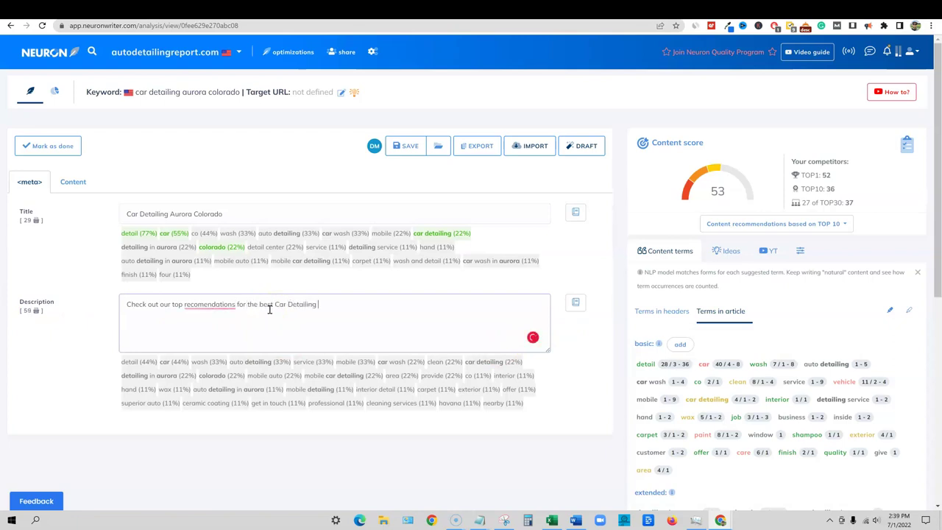
type("in Aurora Colorado.")
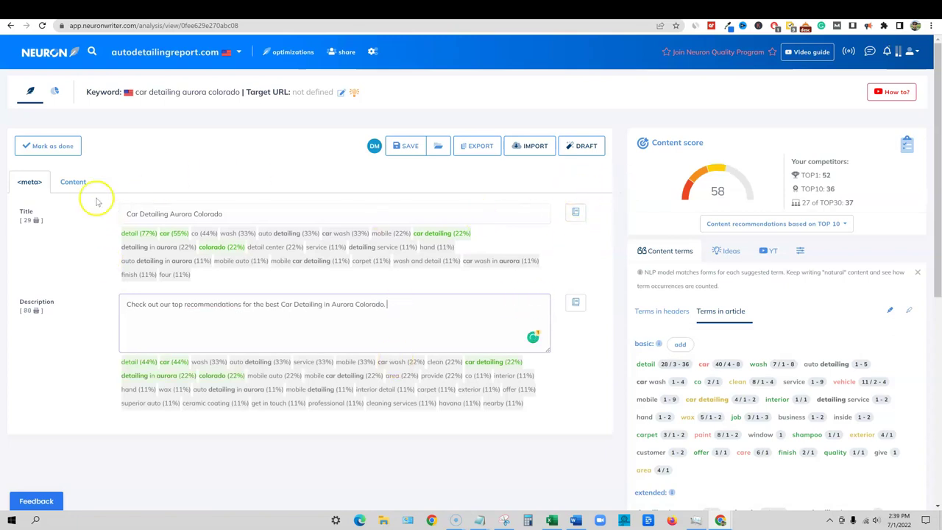
left_click(74, 182)
left_click(42, 184)
Return to the content editor and scroll through the 978-word aurora article.
left_click(74, 183)
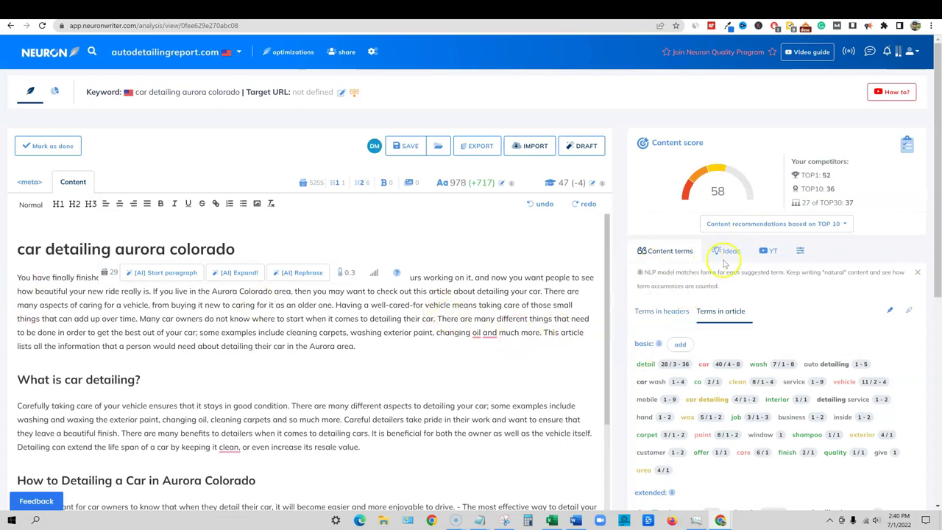
scroll(412, 450, "down", 5)
scroll(412, 449, "up", 4)
scroll(408, 449, "up", 1)
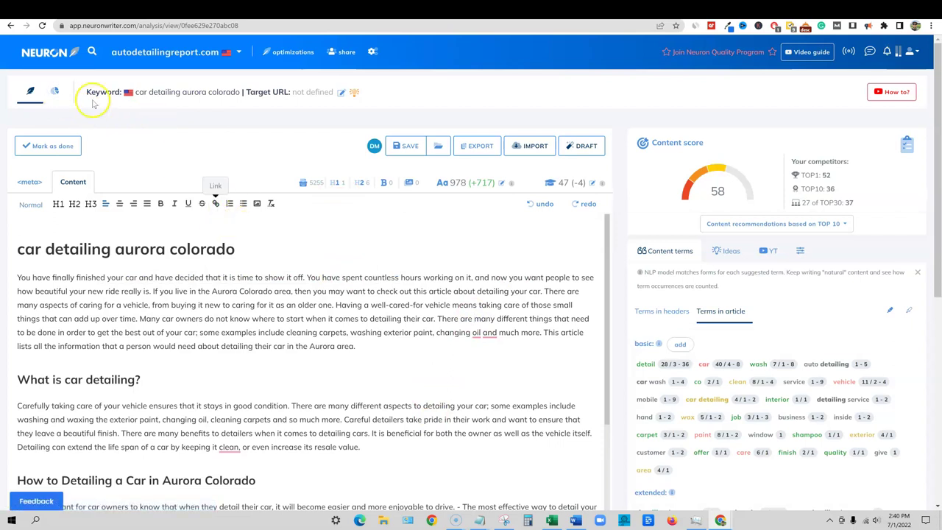
left_click(55, 90)
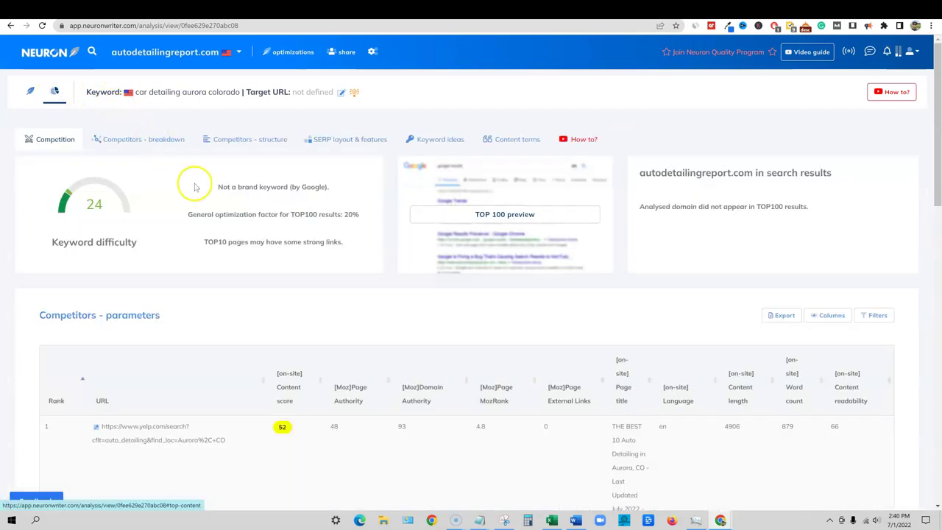
scroll(316, 346, "down", 4)
scroll(290, 263, "up", 1)
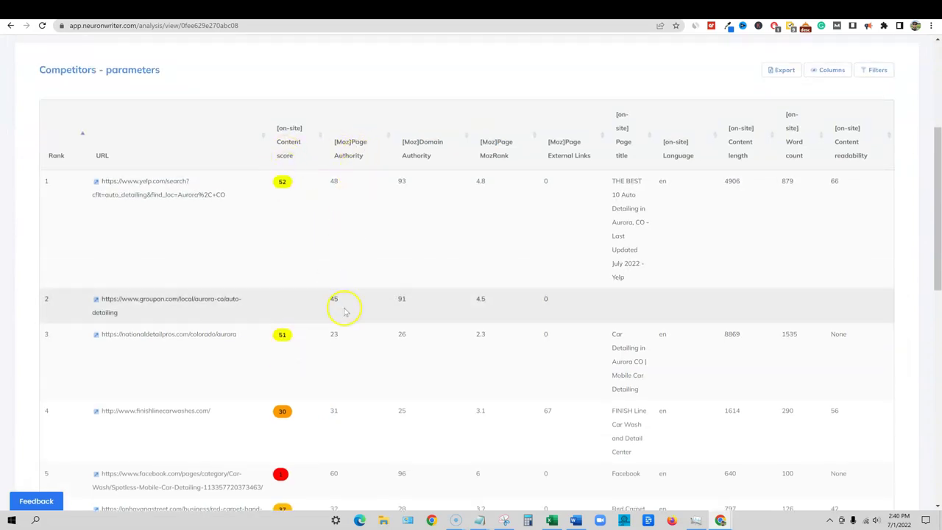
scroll(338, 331, "down", 1)
scroll(338, 330, "down", 2)
scroll(346, 368, "up", 1)
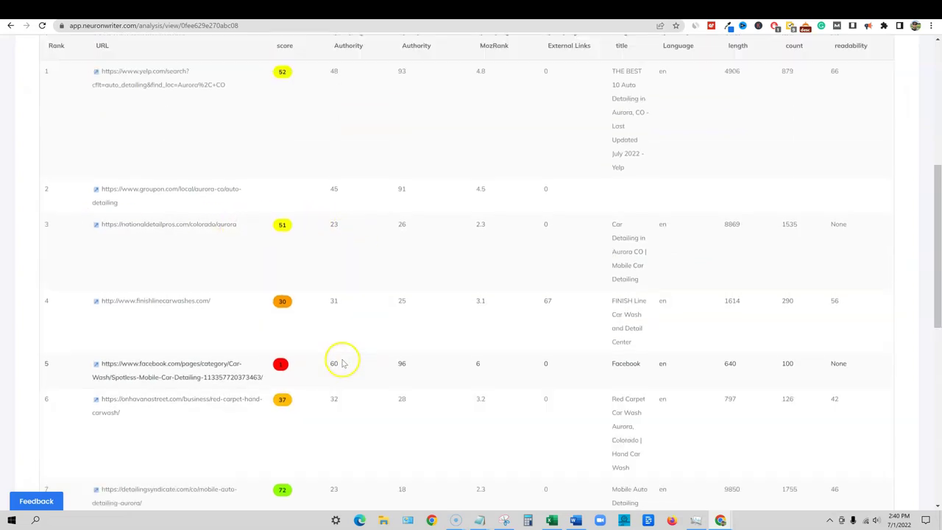
scroll(346, 361, "down", 3)
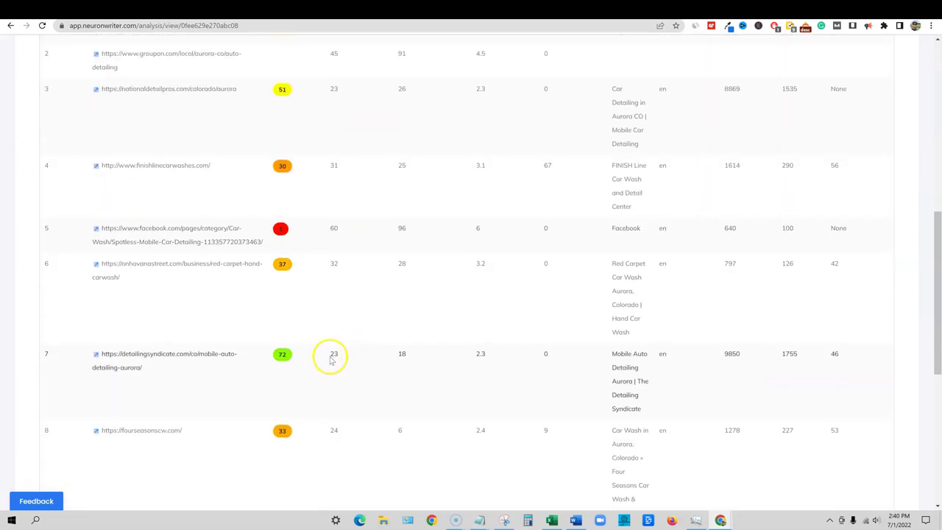
scroll(335, 352, "down", 4)
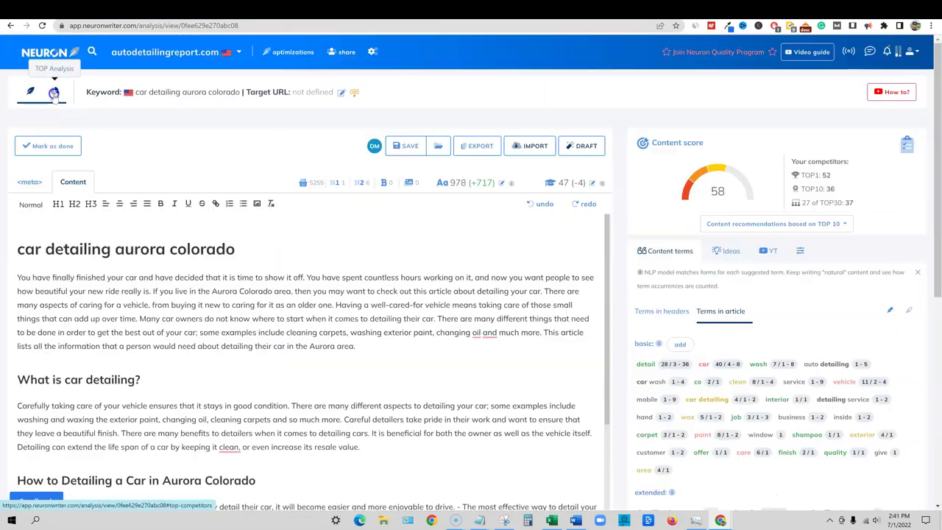
left_click(54, 91)
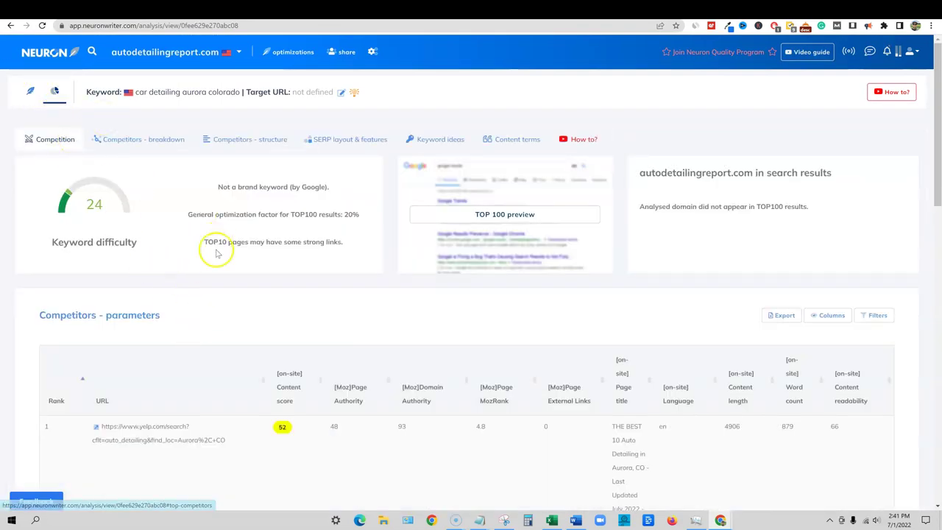
scroll(216, 253, "down", 15)
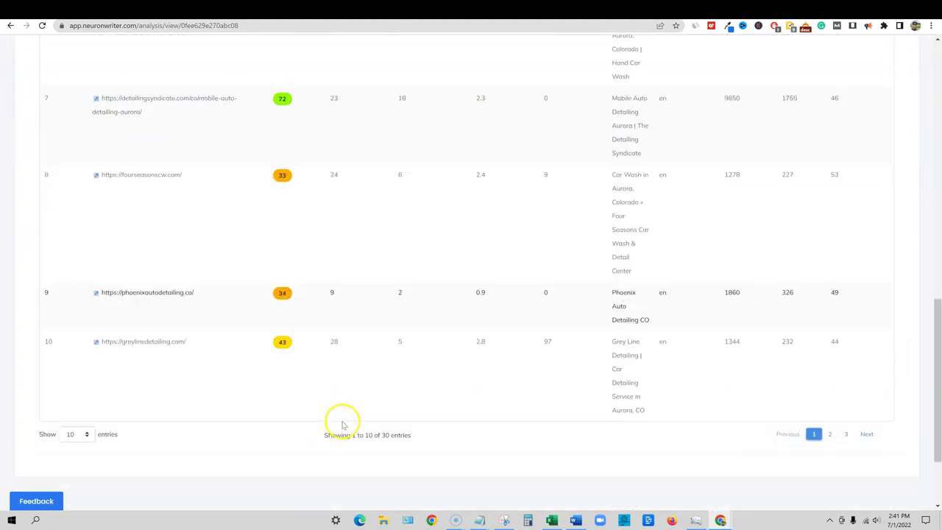
scroll(332, 267, "up", 4)
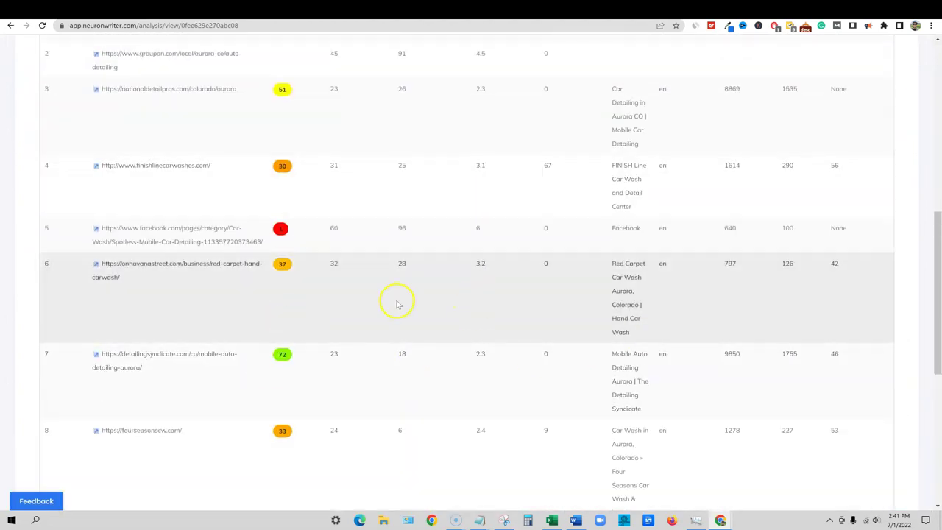
scroll(384, 330, "down", 3)
scroll(410, 364, "up", 8)
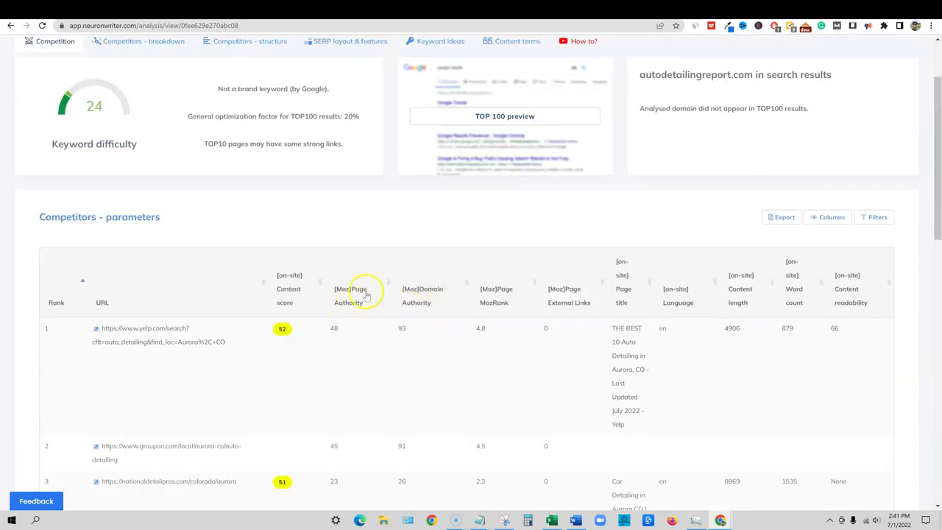
scroll(420, 368, "down", 1)
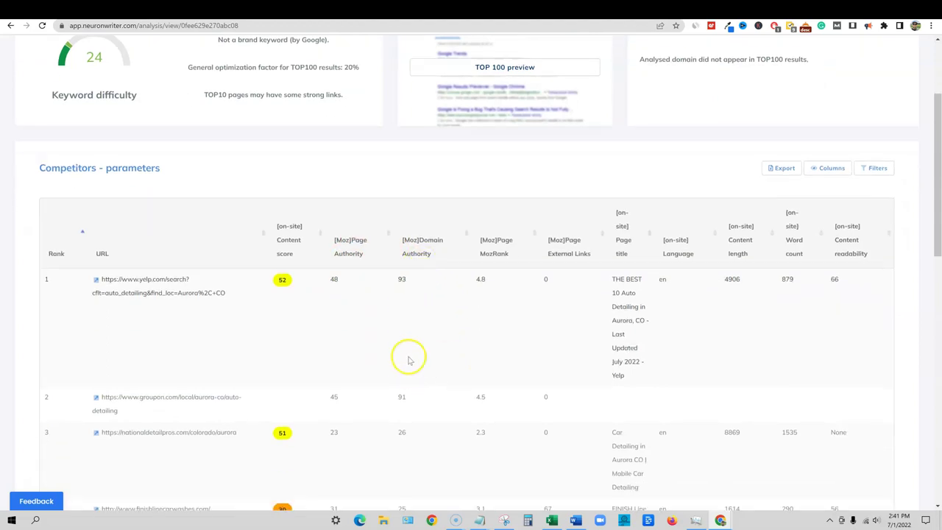
scroll(410, 371, "down", 5)
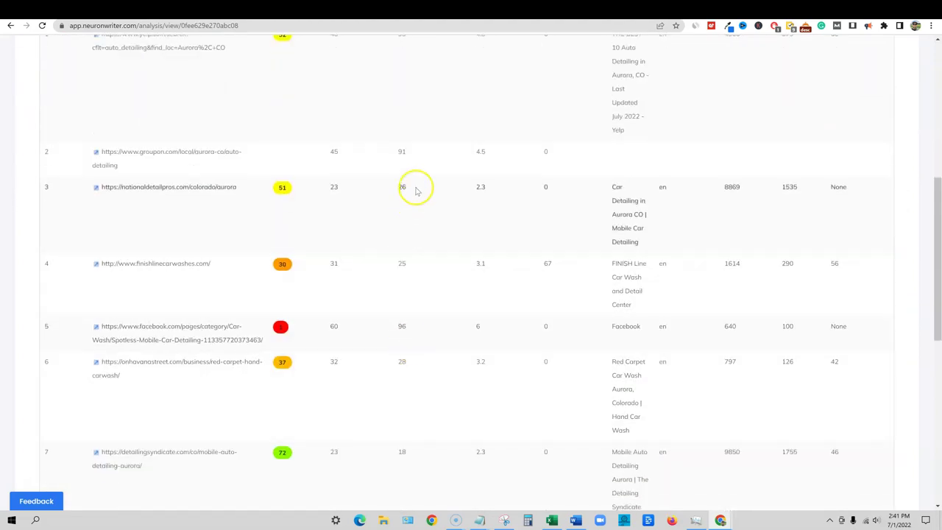
scroll(425, 214, "down", 1)
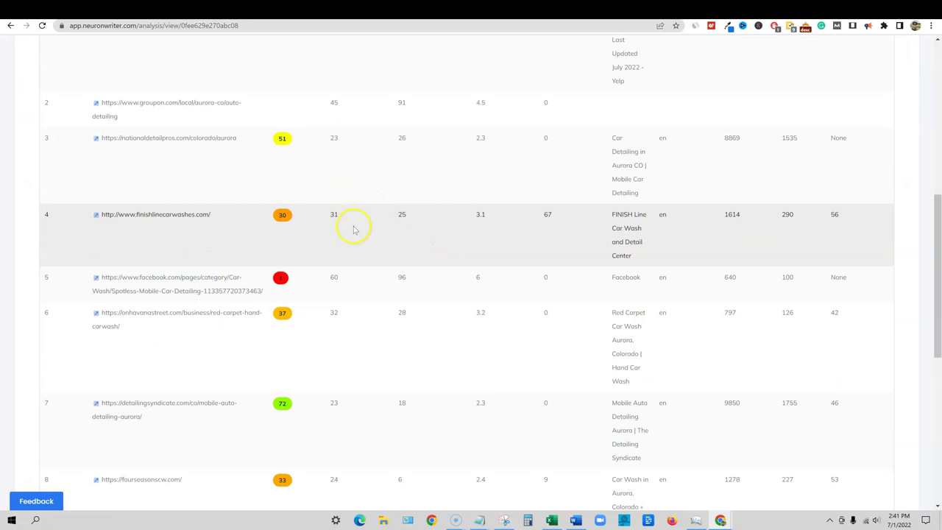
scroll(457, 264, "down", 2)
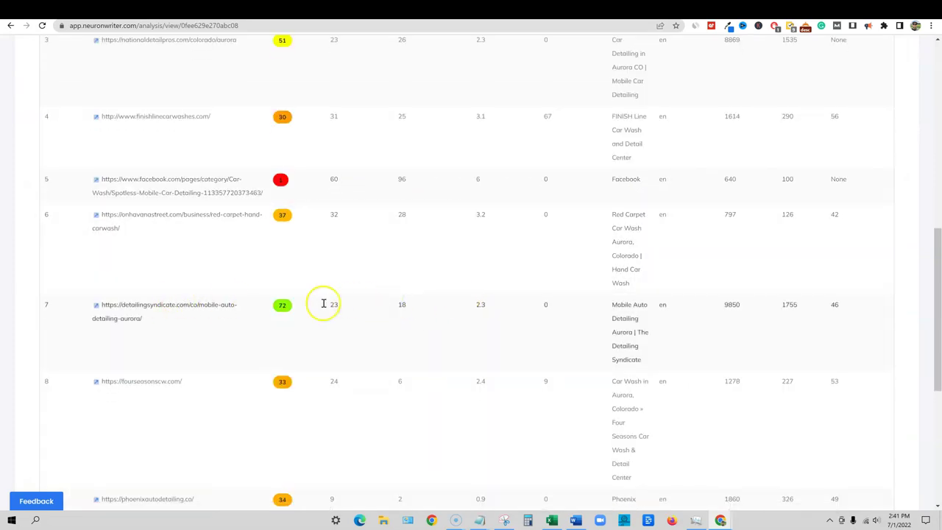
scroll(432, 326, "down", 3)
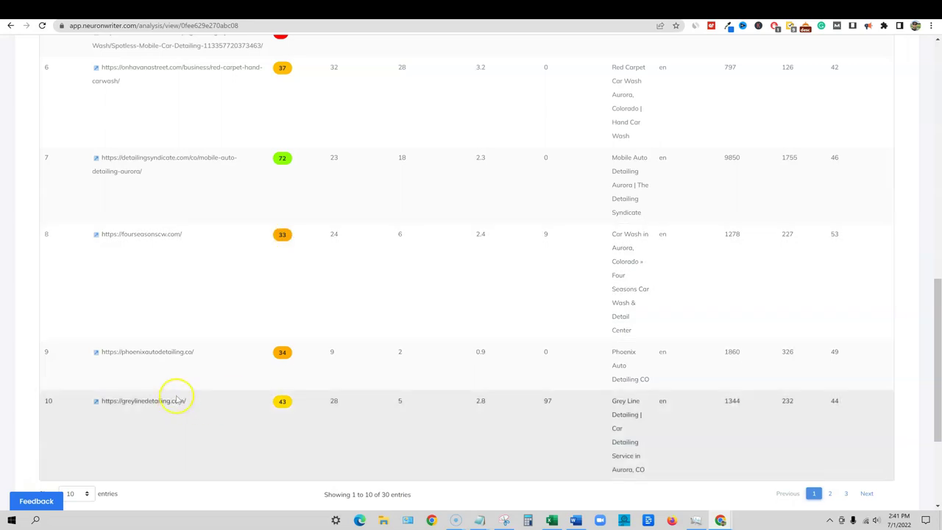
scroll(184, 393, "down", 1)
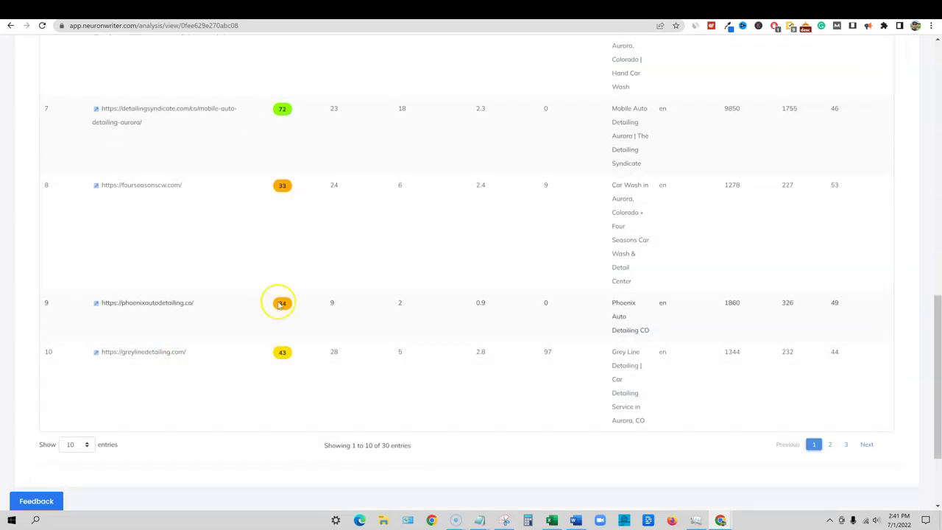
scroll(293, 362, "up", 4)
scroll(293, 364, "up", 1)
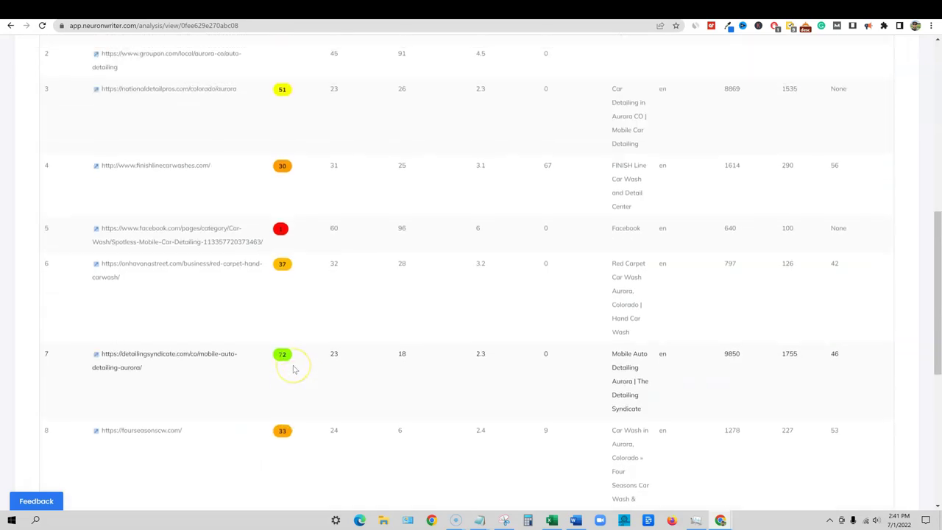
scroll(280, 374, "up", 5)
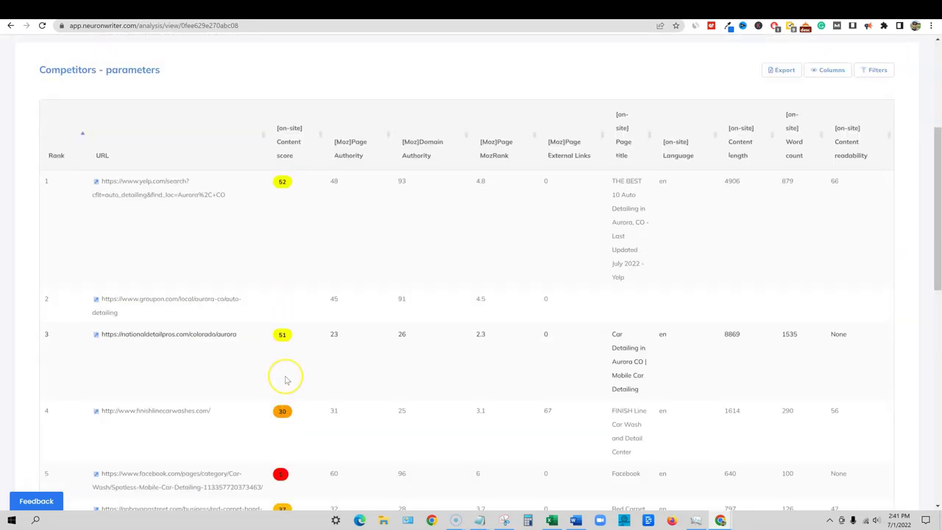
scroll(287, 380, "down", 6)
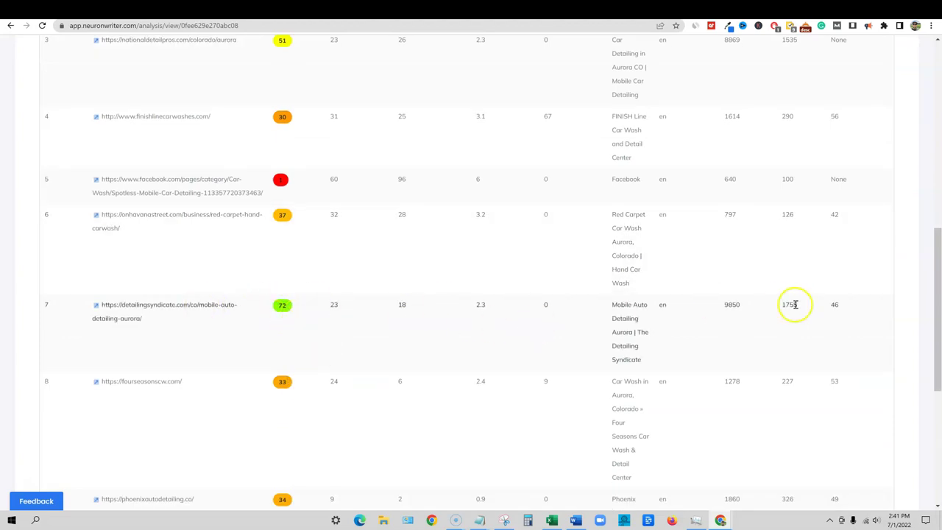
scroll(752, 309, "down", 1)
scroll(752, 310, "up", 8)
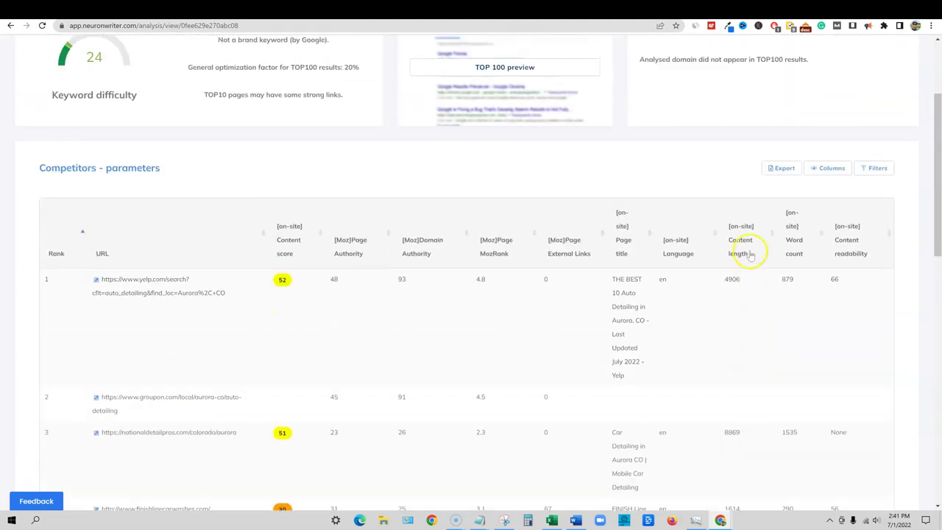
scroll(752, 427, "down", 4)
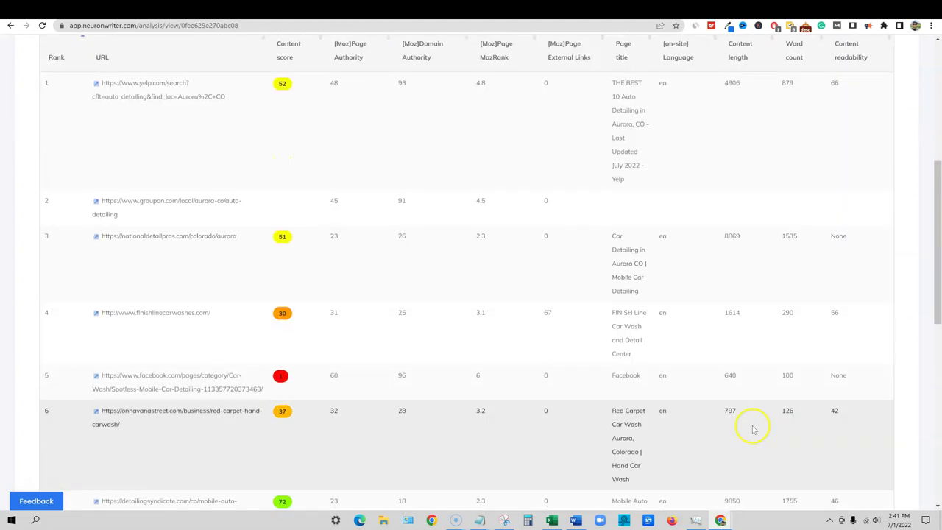
scroll(751, 399, "up", 1)
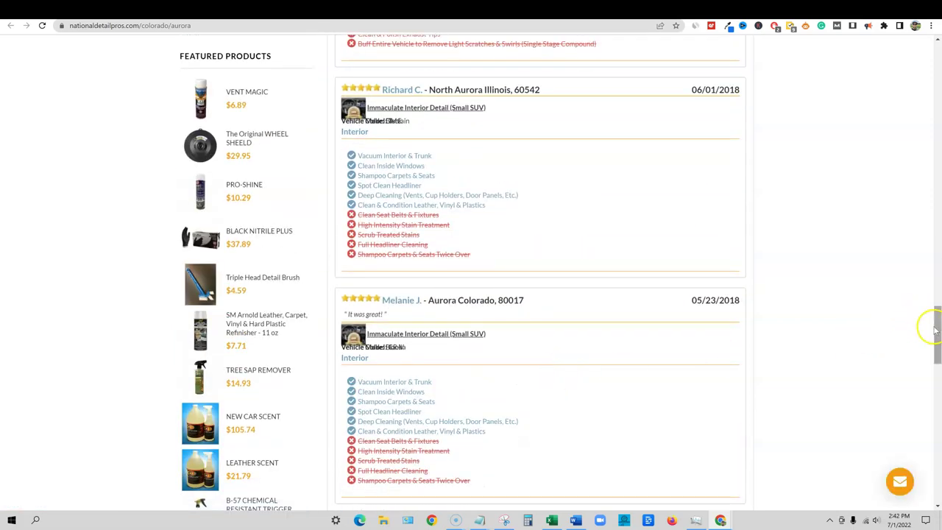
left_click_drag(936, 331, 894, 522)
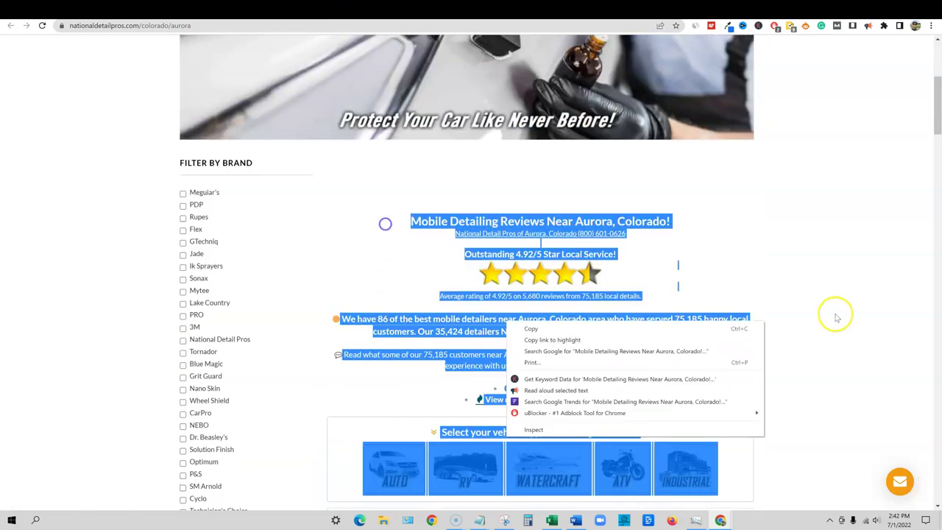
mouse_move(729, 411)
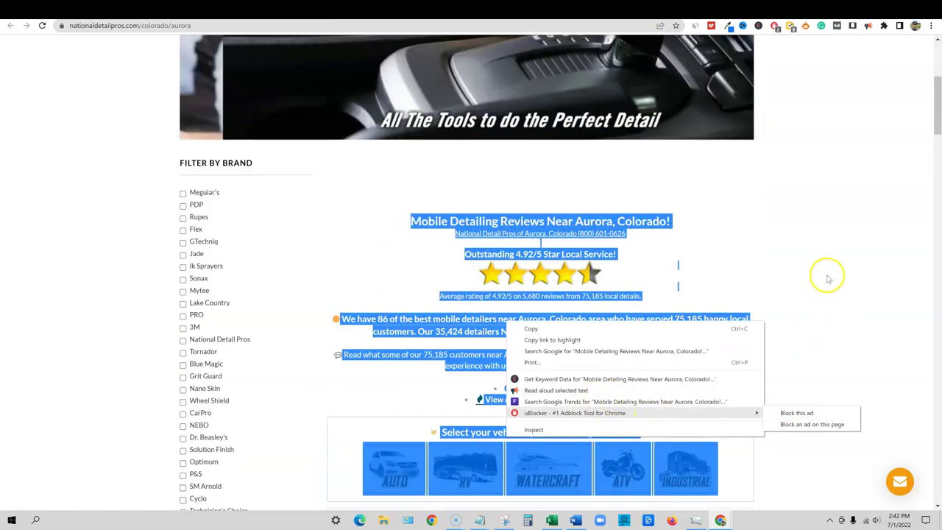
left_click(828, 272)
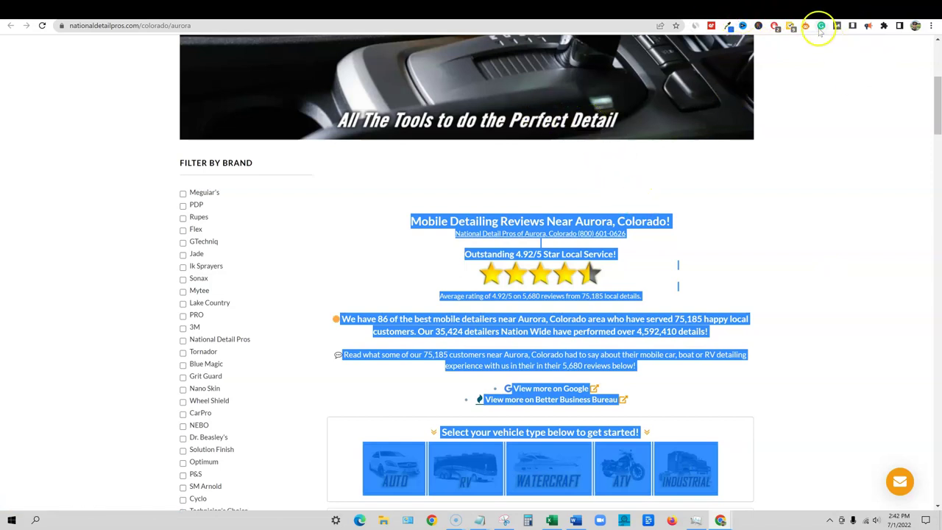
right_click(602, 220)
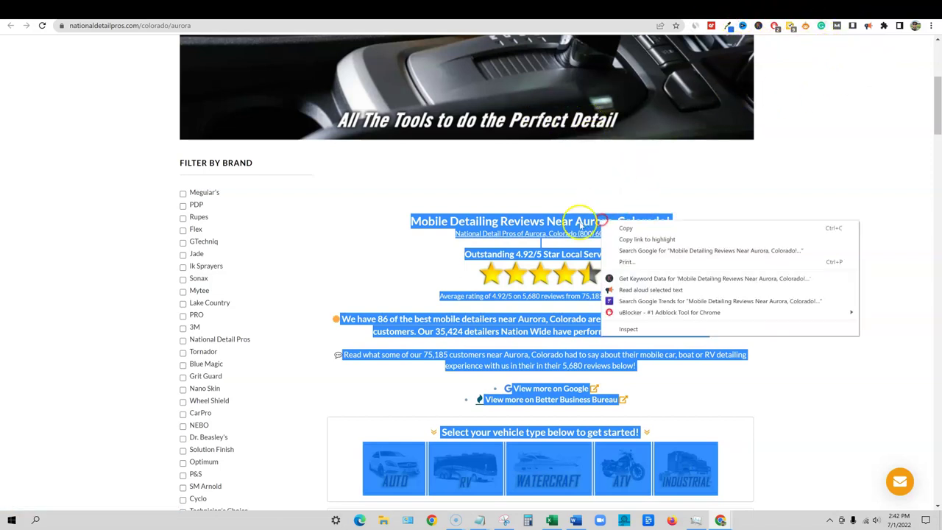
left_click(865, 187)
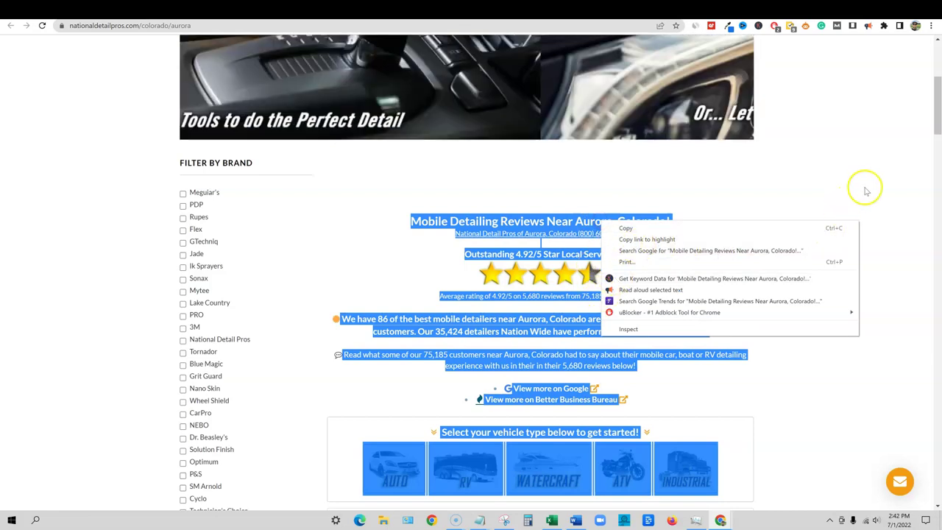
left_click(78, 231)
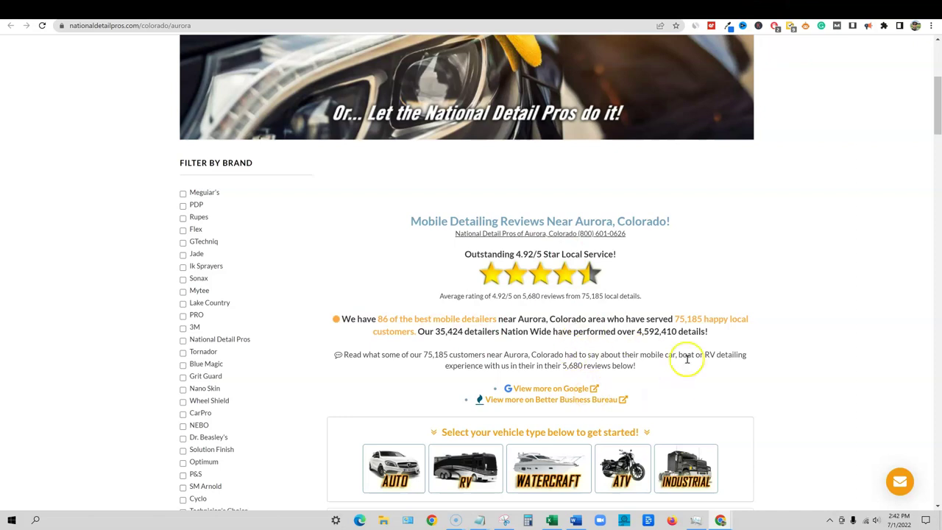
left_click(770, 10)
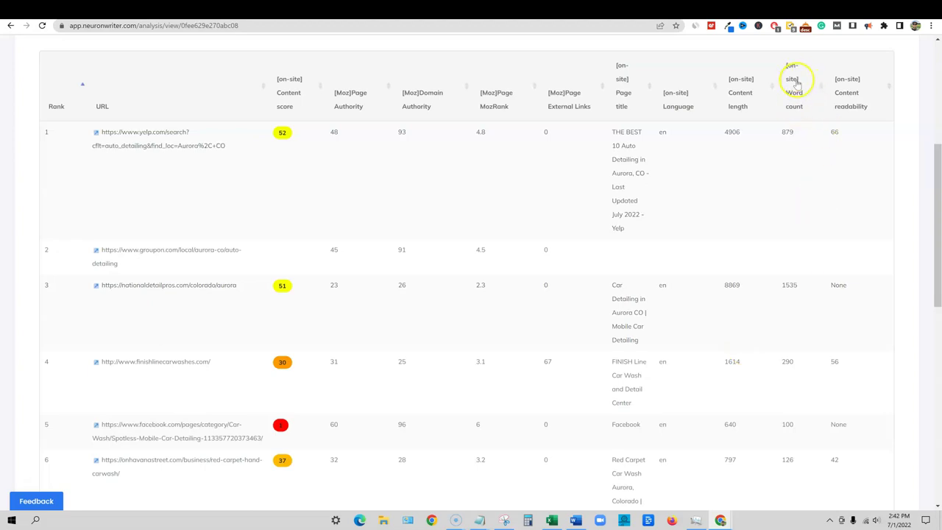
scroll(787, 87, "up", 1)
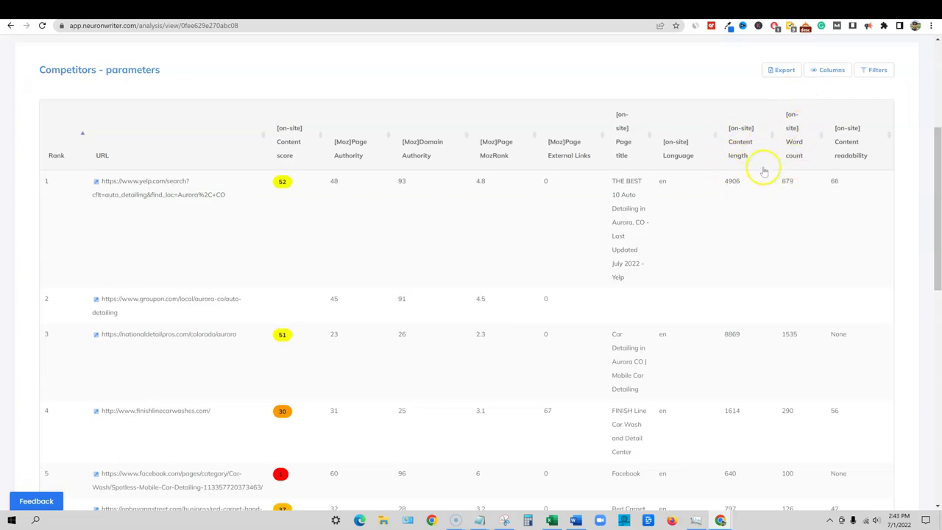
scroll(780, 187, "down", 1)
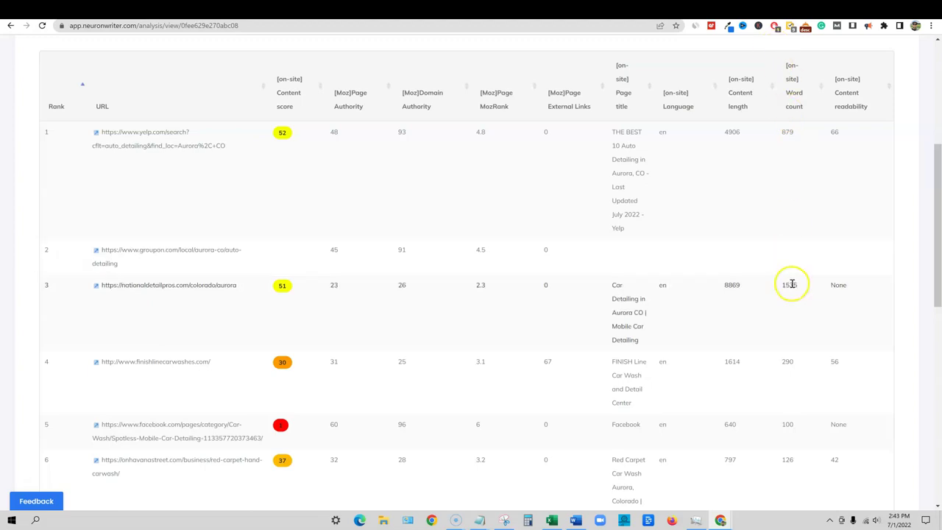
scroll(792, 285, "down", 2)
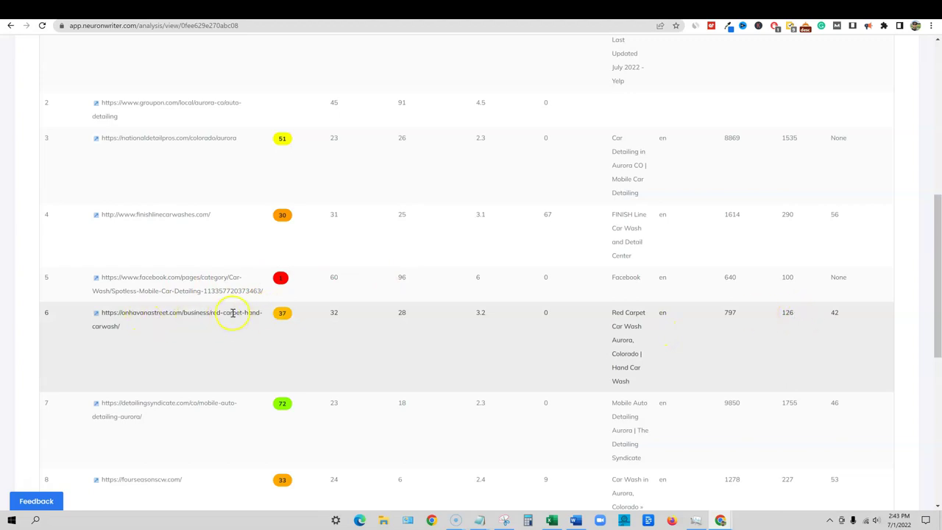
scroll(785, 315, "down", 4)
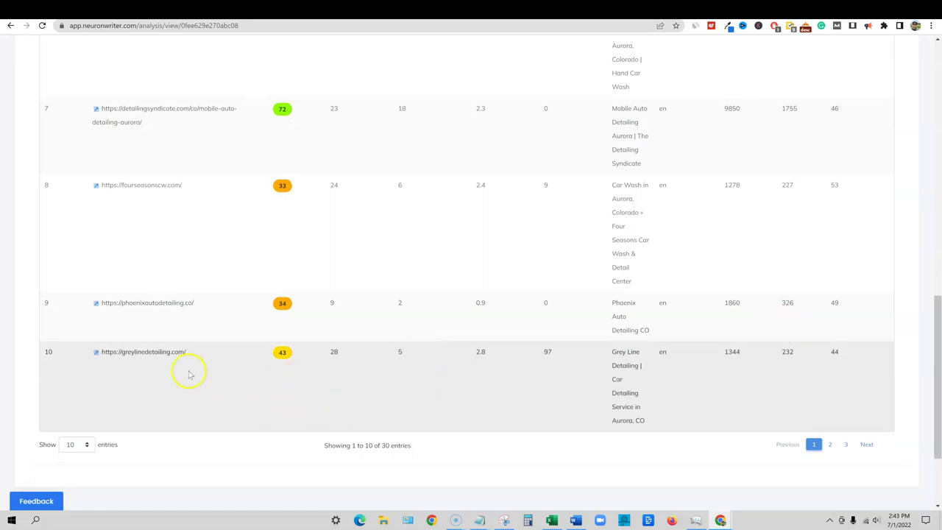
scroll(199, 378, "up", 5)
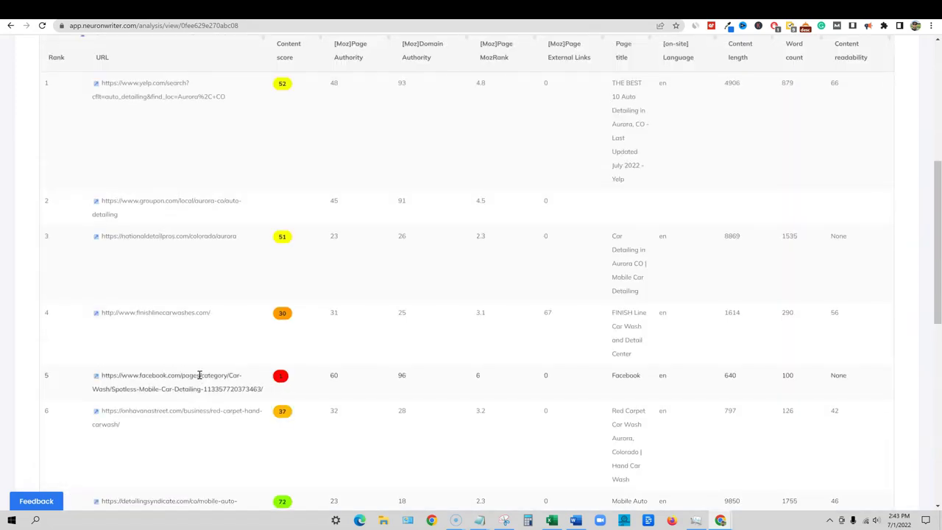
scroll(198, 376, "down", 1)
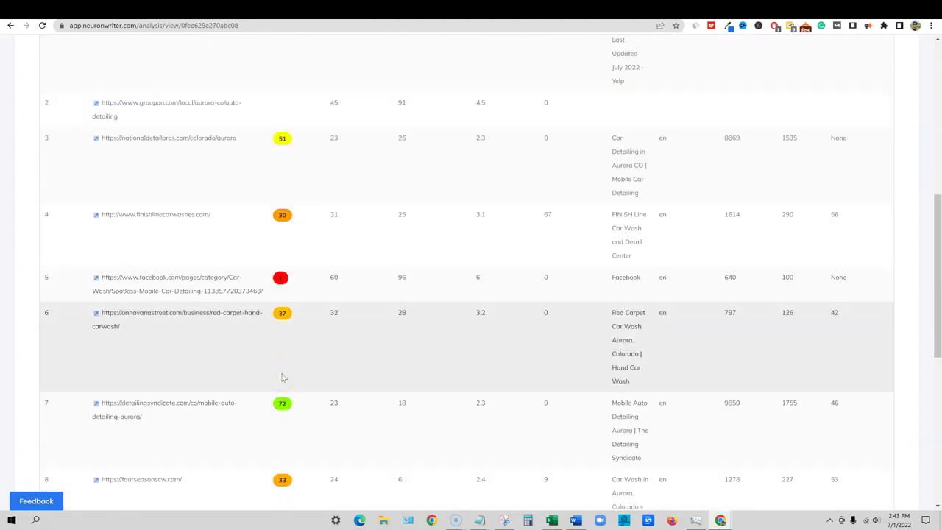
scroll(282, 378, "up", 5)
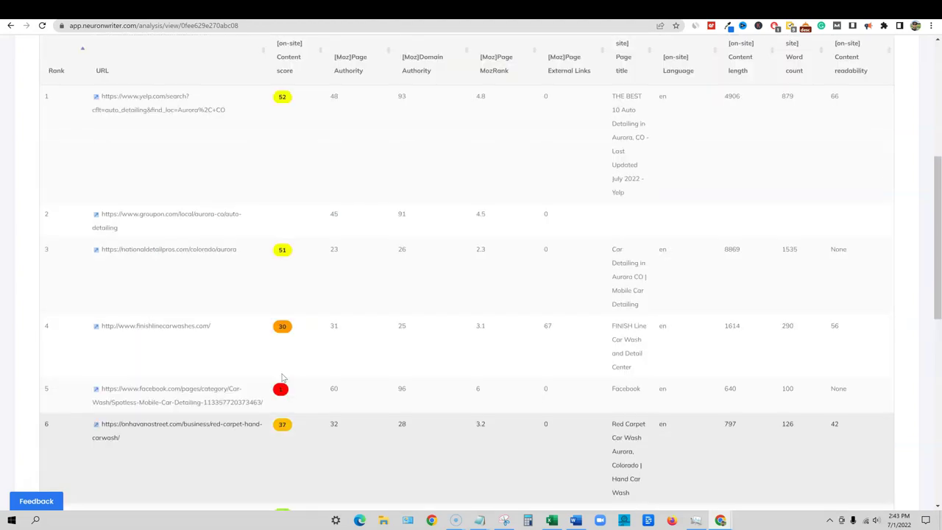
Close the Wordplay.ai preview, reopen the aurora article in NeuronWriter's content editor, and save it.
left_click(747, 10)
left_click(869, 216)
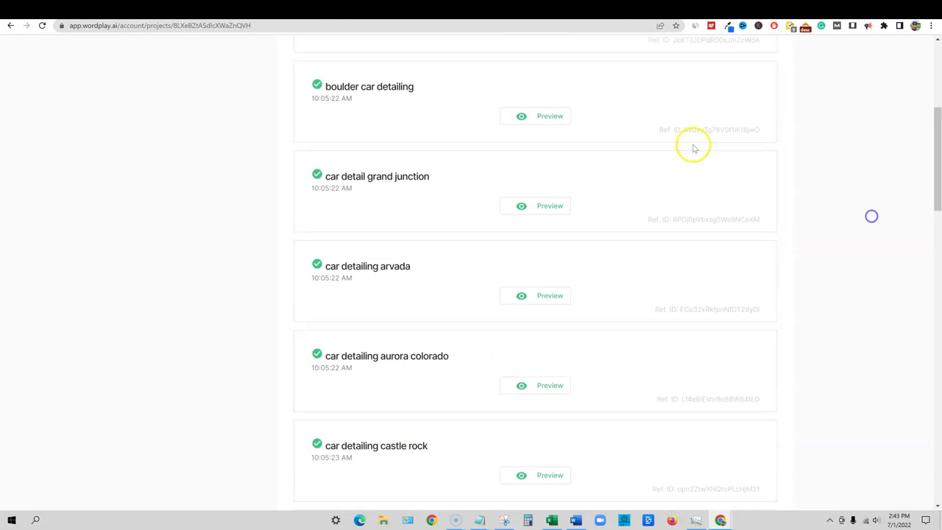
left_click(746, 9)
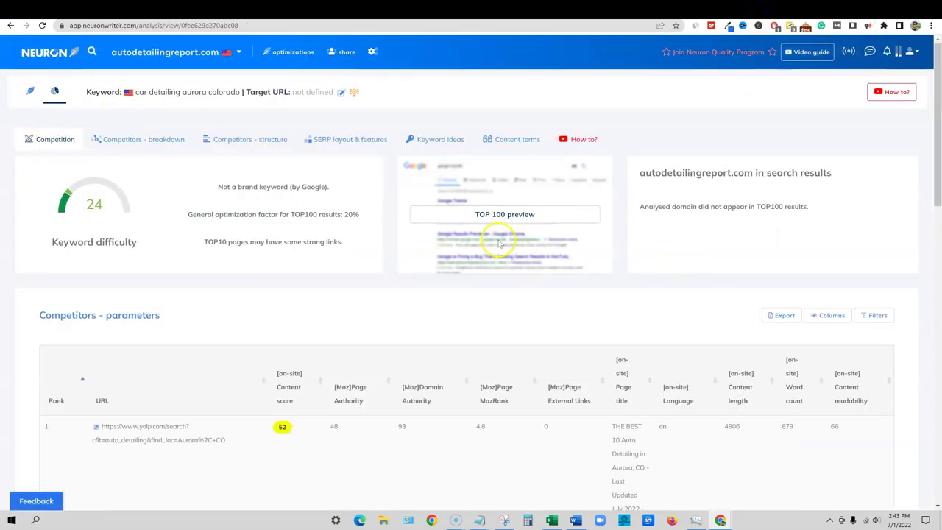
left_click(32, 91)
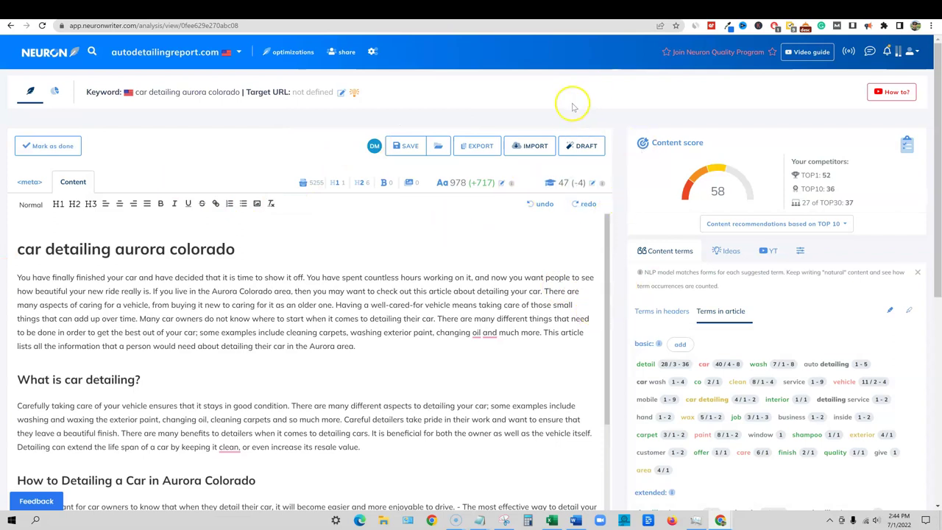
left_click(403, 146)
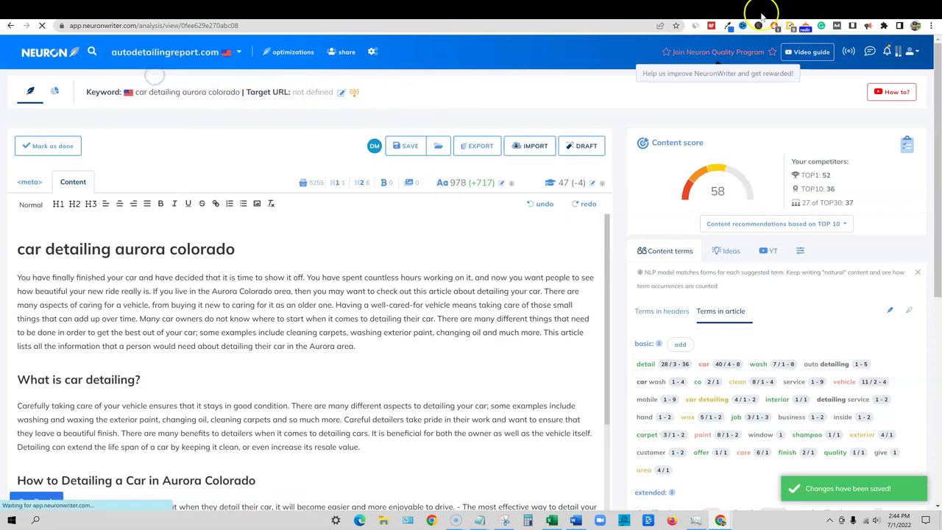
Go back to the Wordplay.ai project and scroll through its car detailing article list.
left_click(735, 10)
left_click(465, 237)
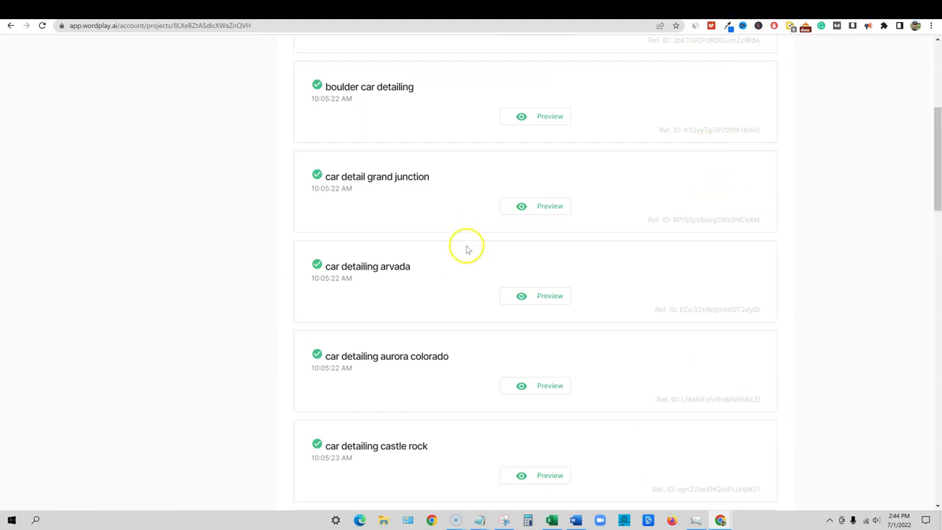
scroll(466, 247, "up", 1)
scroll(441, 353, "down", 3)
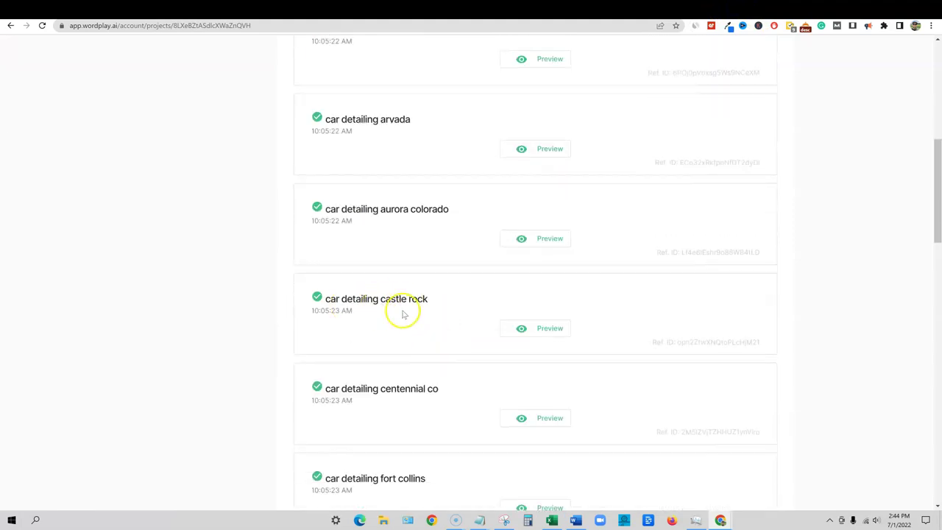
scroll(413, 310, "down", 1)
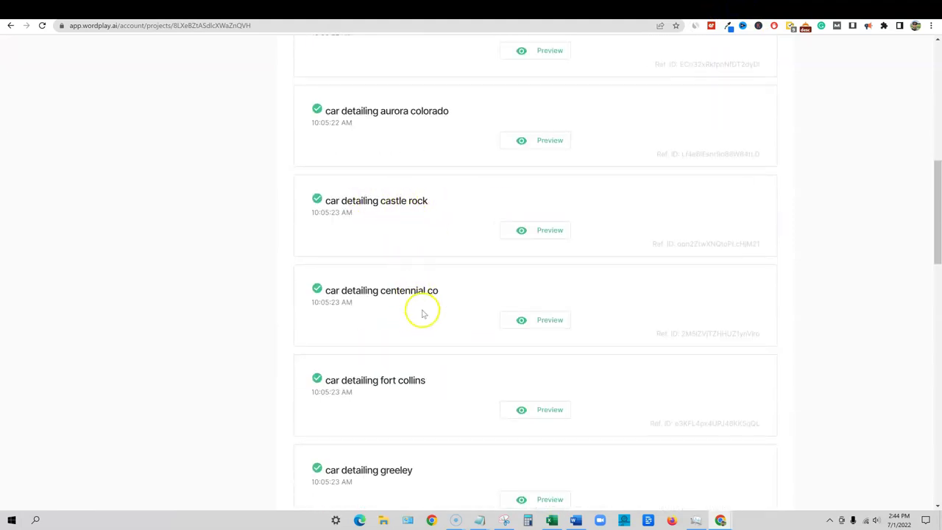
scroll(432, 332, "down", 3)
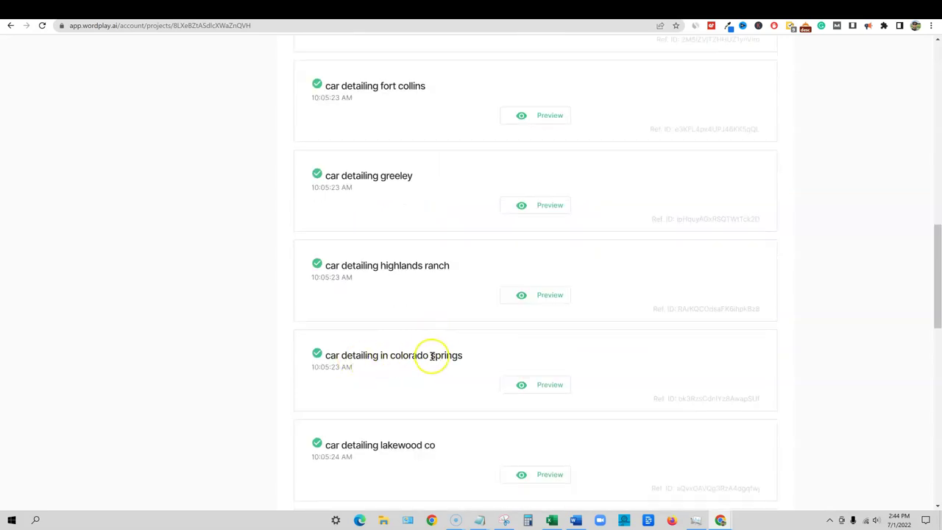
scroll(434, 341, "up", 2)
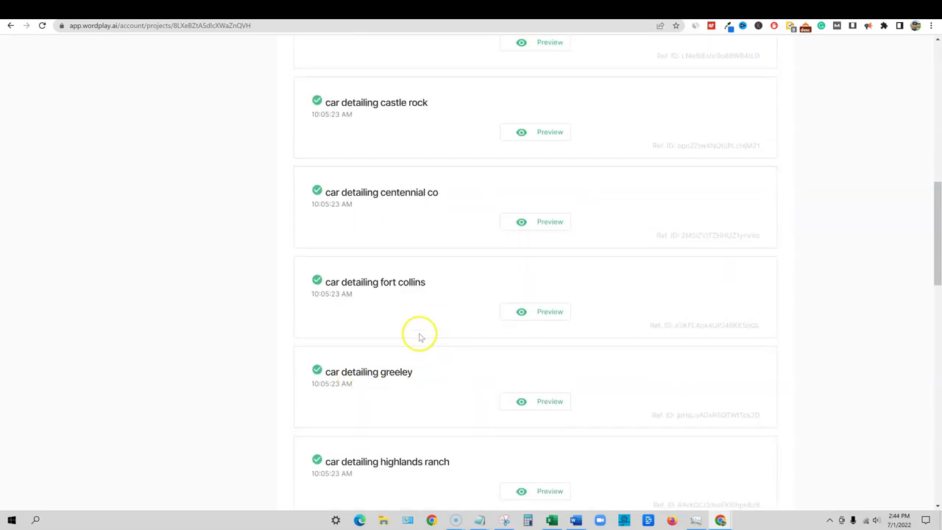
Preview the 'car detailing castle rock' article and search the page for 'castle rock'.
left_click(545, 132)
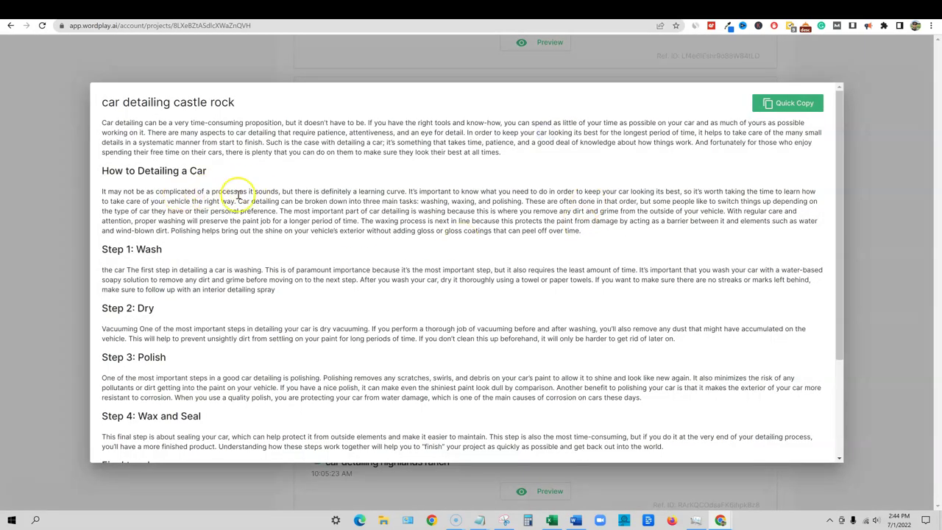
key("ctrl+f")
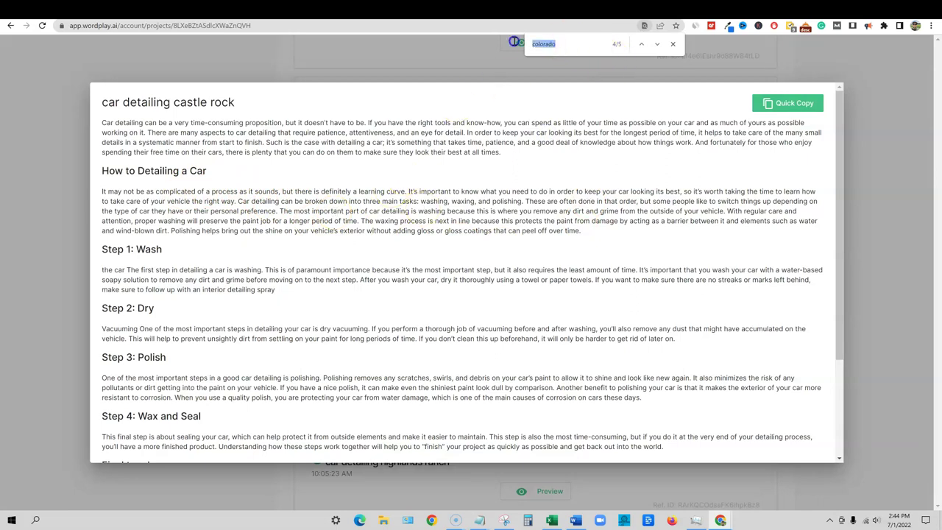
type("castle rock")
key("BackSpace")
key("BackSpace")
key("BackSpace")
key("BackSpace")
key("BackSpace")
key("BackSpace")
key("BackSpace")
key("BackSpace")
key("BackSpace")
key("BackSpace")
key("BackSpace")
Select the title's location and first-paragraph passages, then close the search and preview.
left_click_drag(235, 102, 673, 43)
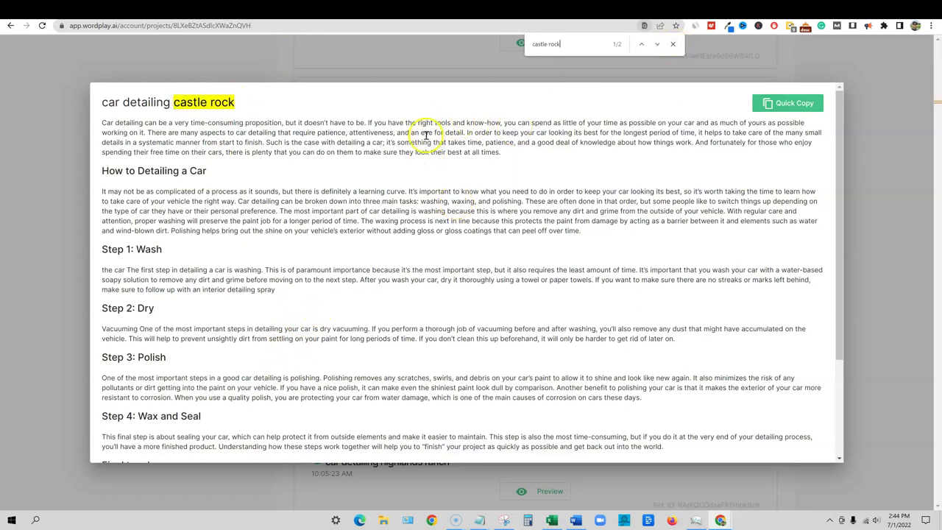
left_click_drag(426, 135, 374, 144)
left_click_drag(317, 133, 343, 144)
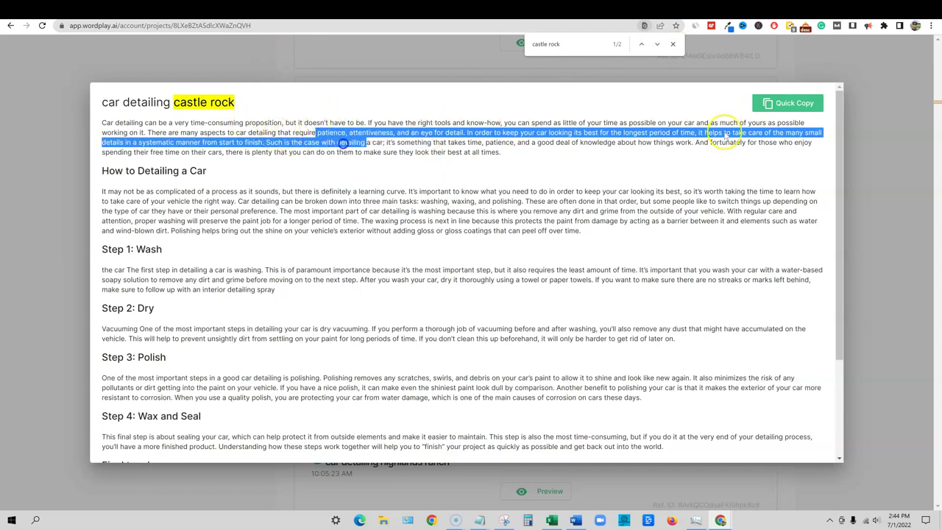
left_click(673, 44)
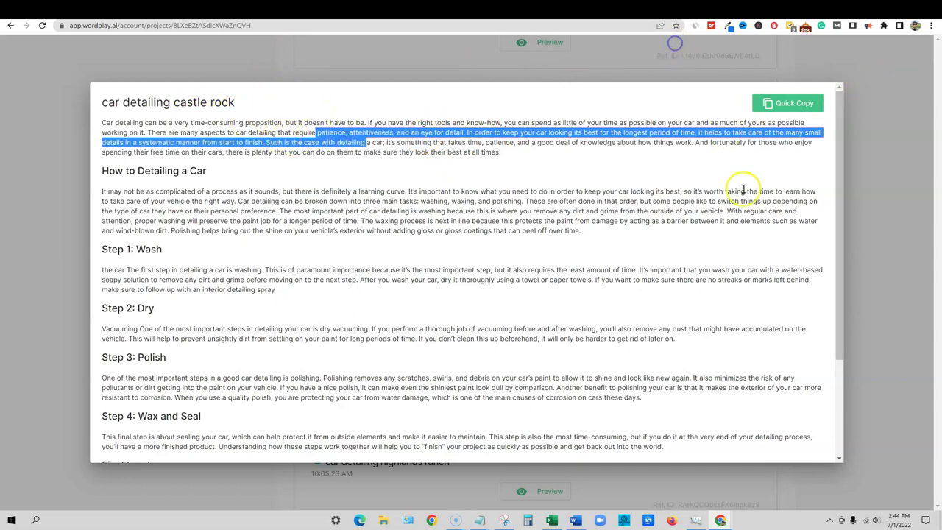
left_click(895, 128)
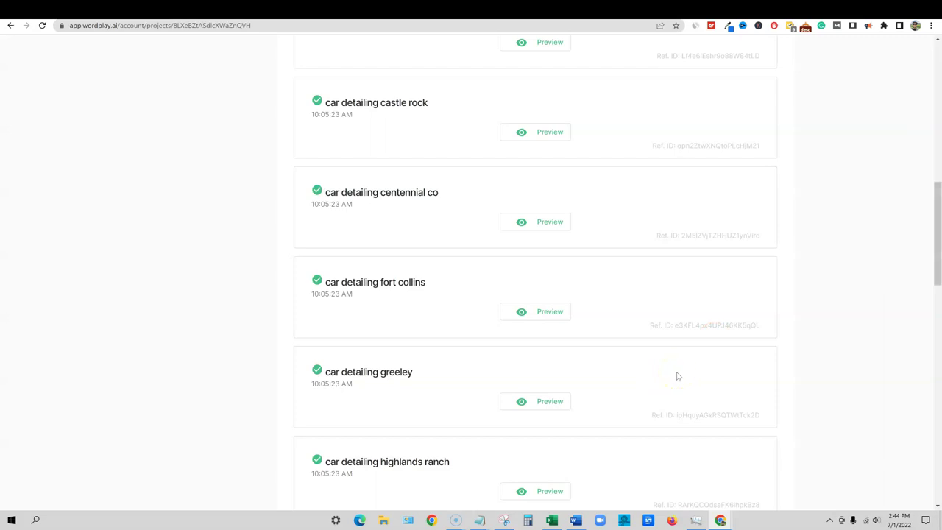
Preview the car detailing littleton colorado article in Wordplay.ai and select 'littleton' in its title.
scroll(574, 374, "down", 4)
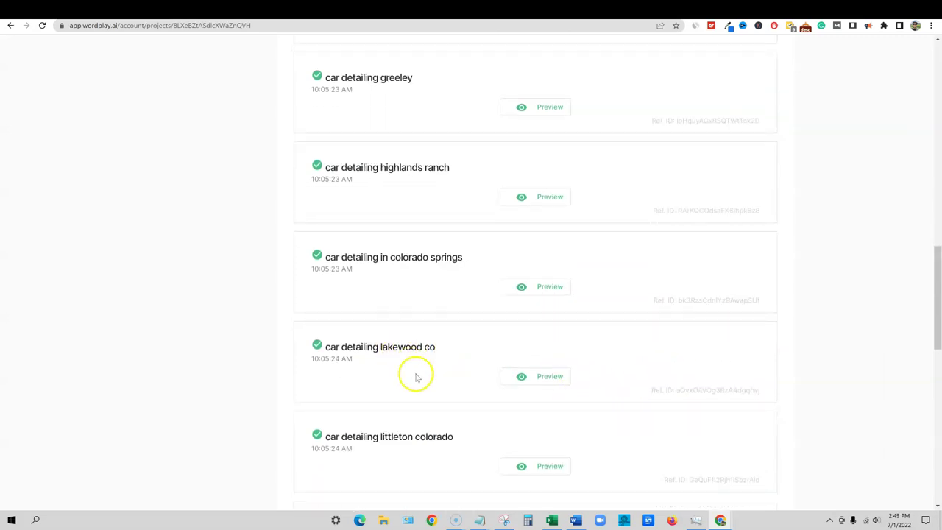
scroll(421, 369, "down", 3)
scroll(413, 346, "up", 1)
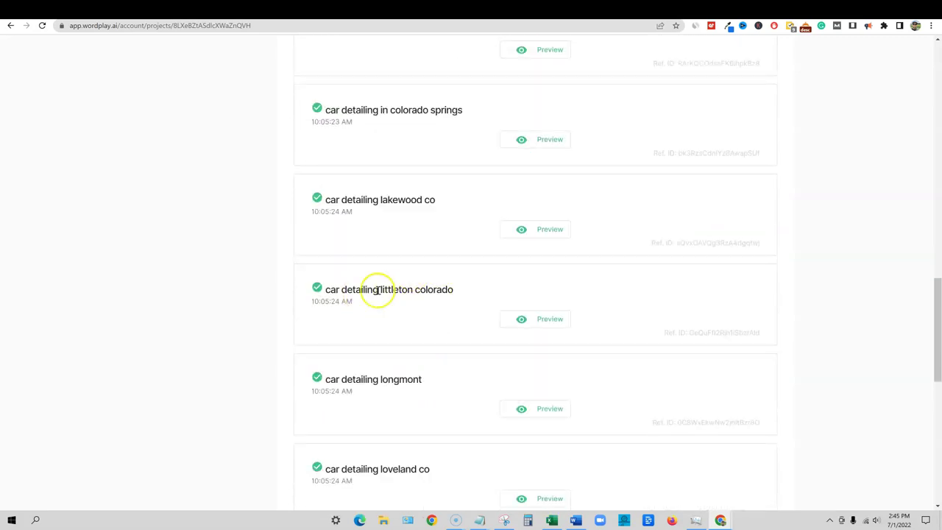
left_click(547, 319)
left_click_drag(218, 104, 171, 103)
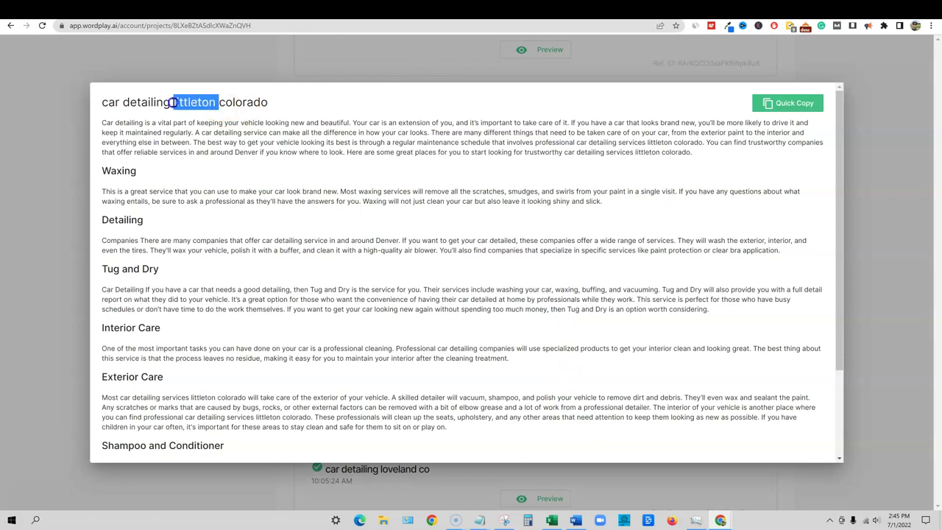
Search the article for every occurrence of 'littleton' with Ctrl+F and scan the matches.
key("ctrl+f")
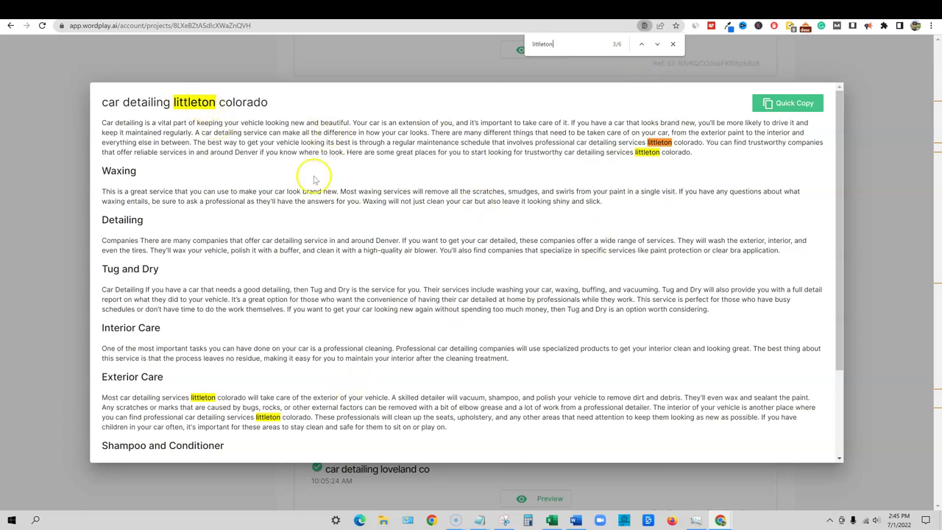
scroll(493, 324, "down", 1)
scroll(493, 324, "down", 1)
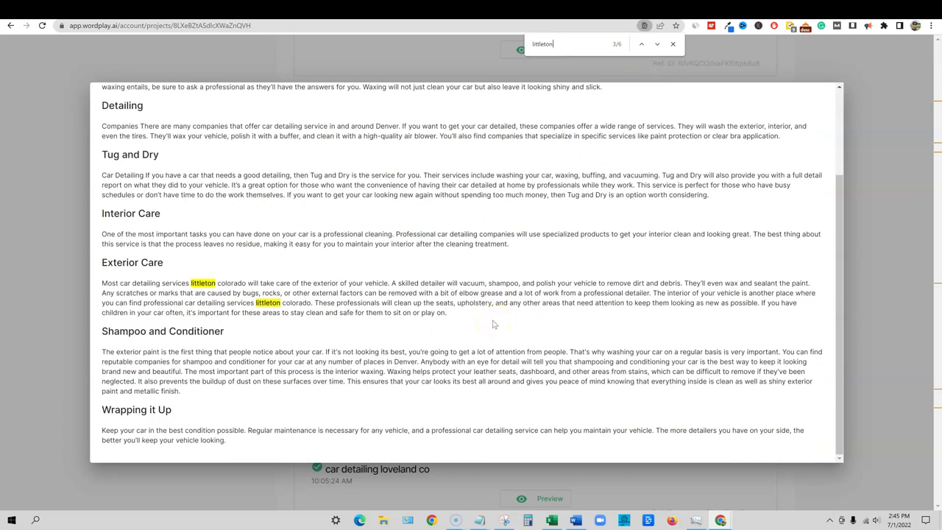
scroll(493, 324, "up", 2)
left_click_drag(493, 192, 494, 173)
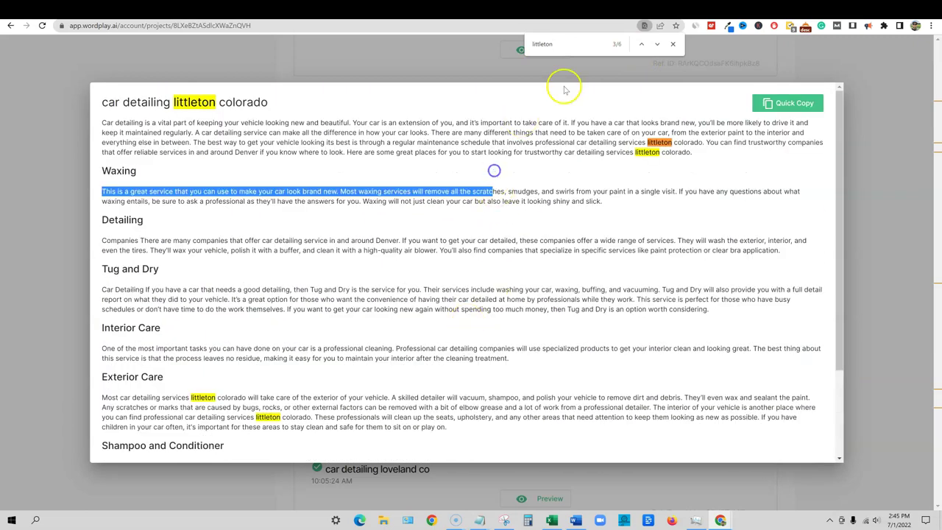
Close the search, select the title 'car detailing littleton colorado', and return to NeuronWriter's Content writer.
left_click(673, 45)
left_click_drag(271, 103, 109, 100)
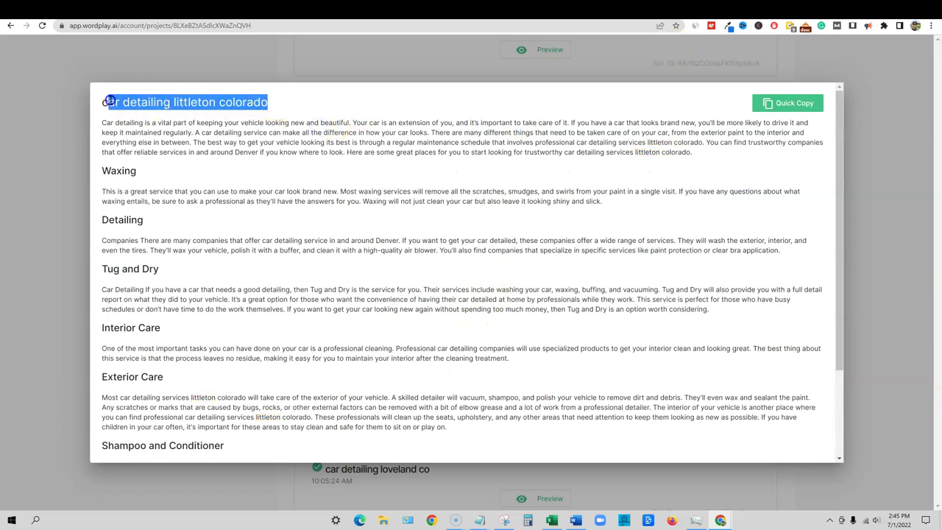
left_click(759, 7)
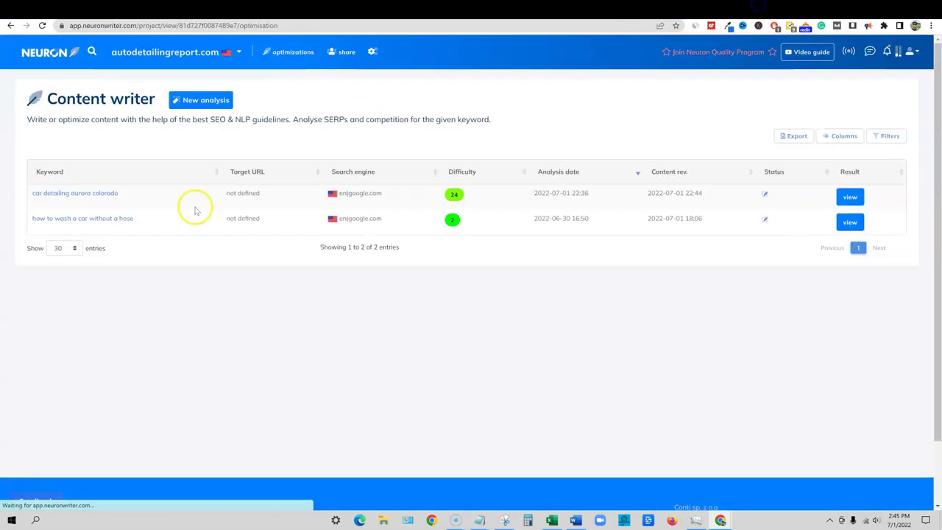
Run a new analysis for the pasted keyword 'car detailing littleton colorado' (difficulty 23) and open it.
left_click(222, 103)
left_click(366, 298)
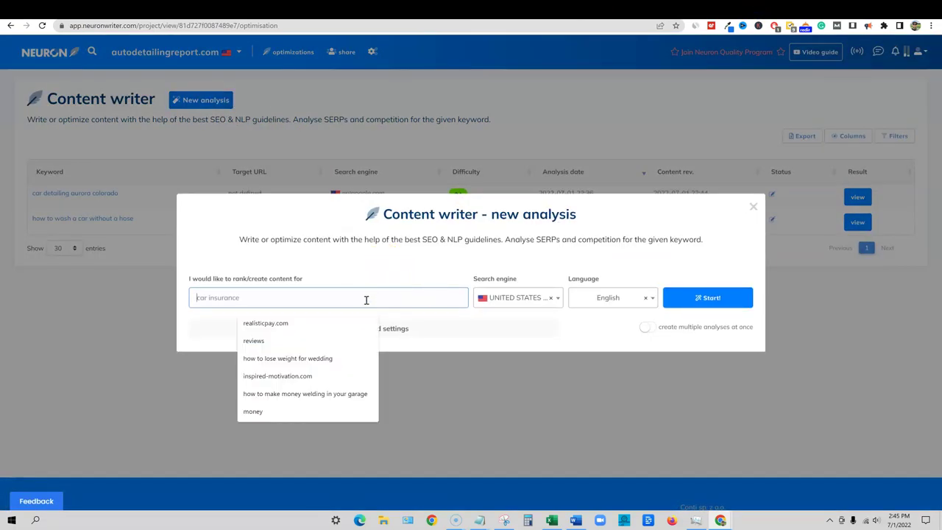
key("ctrl+v")
left_click(703, 298)
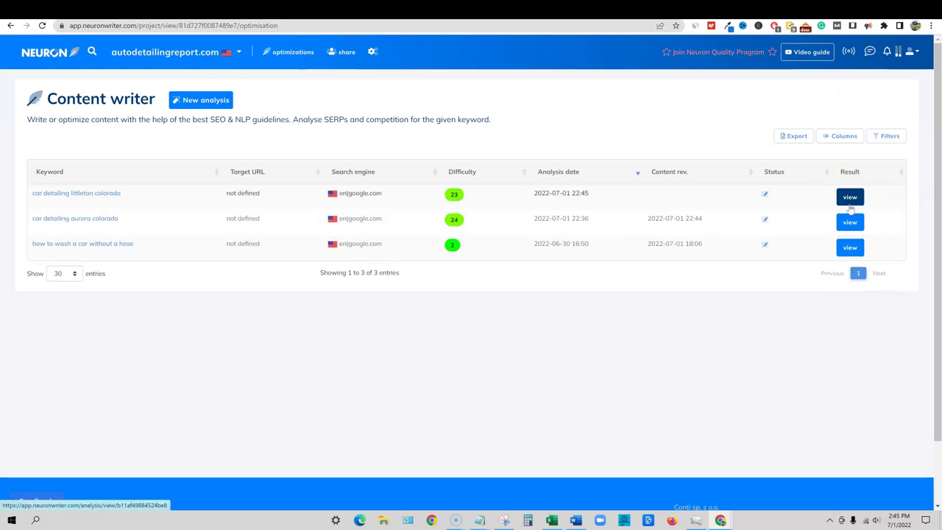
left_click(852, 196)
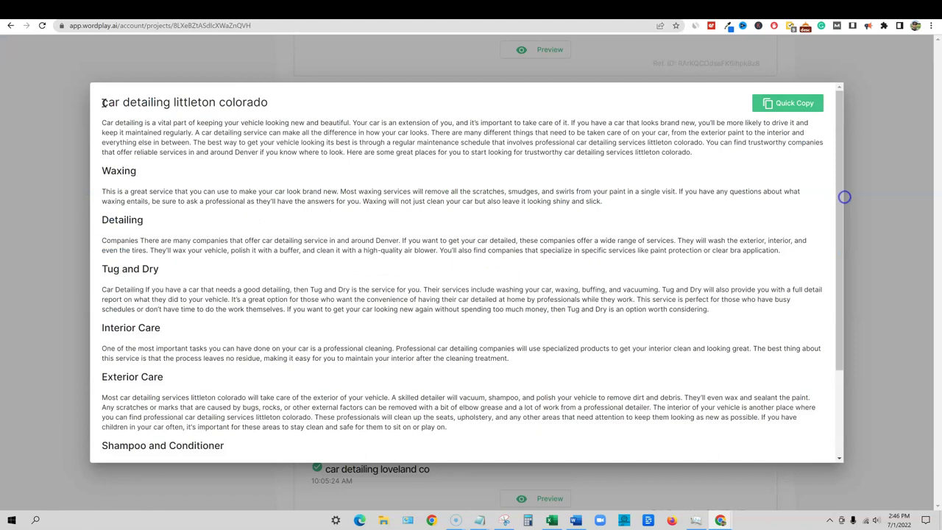
Bring the whole Littleton article text into NeuronWriter's editor and check its headings and title.
left_click_drag(103, 102, 323, 438)
left_click(751, 9)
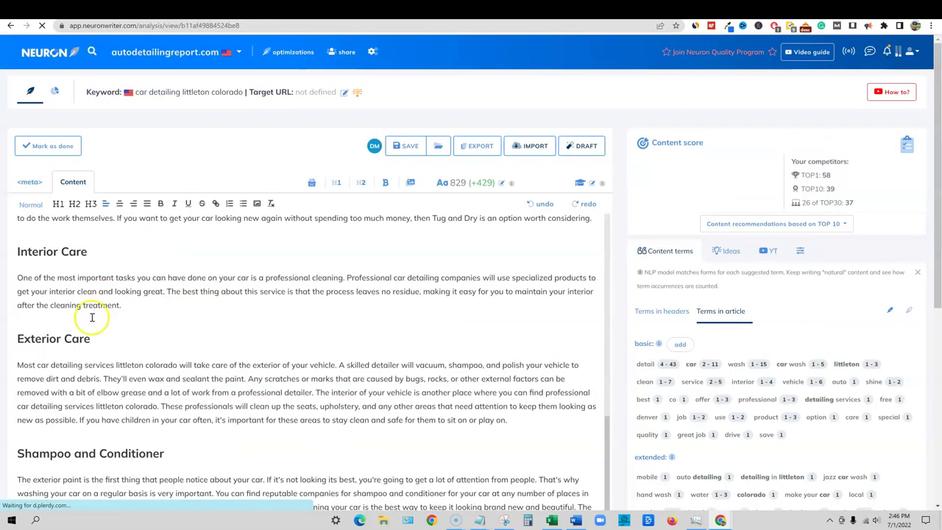
left_click_drag(90, 337, 36, 342)
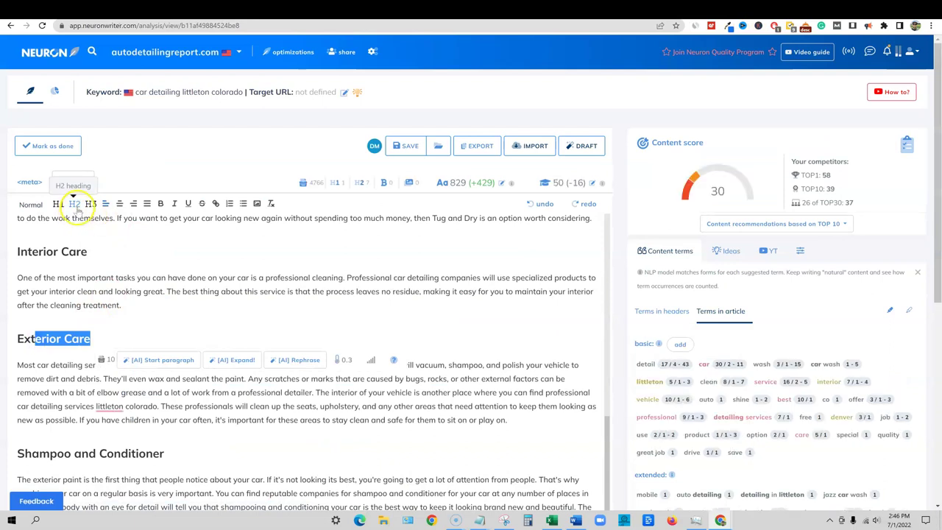
triple_click(68, 252)
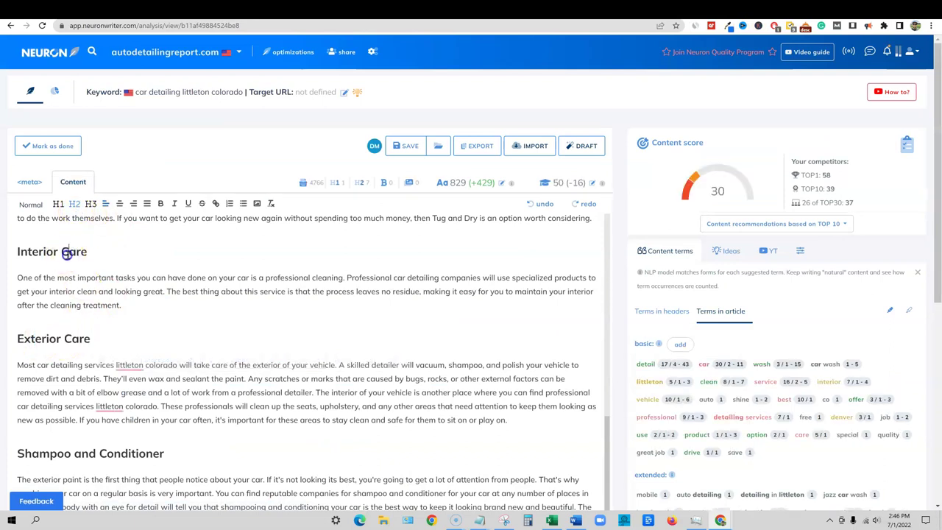
scroll(320, 351, "up", 10)
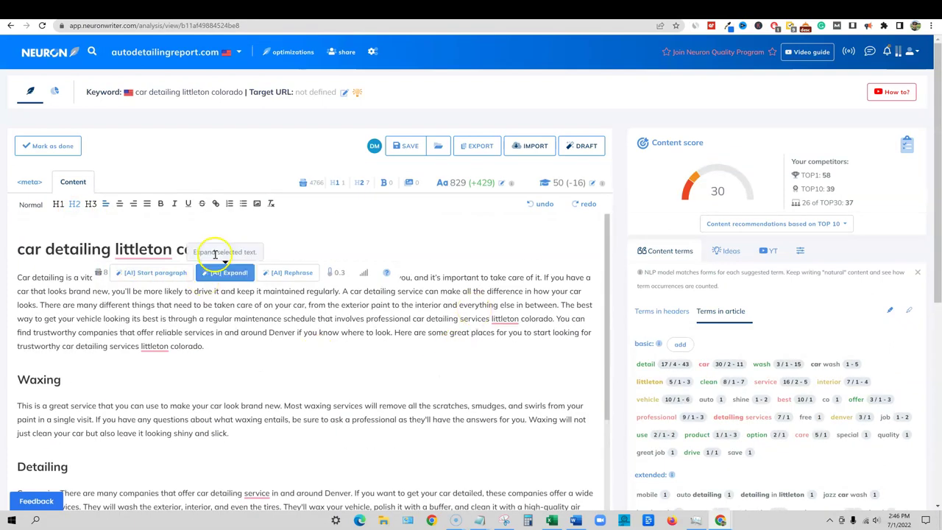
left_click_drag(211, 250, 122, 246)
left_click(274, 251)
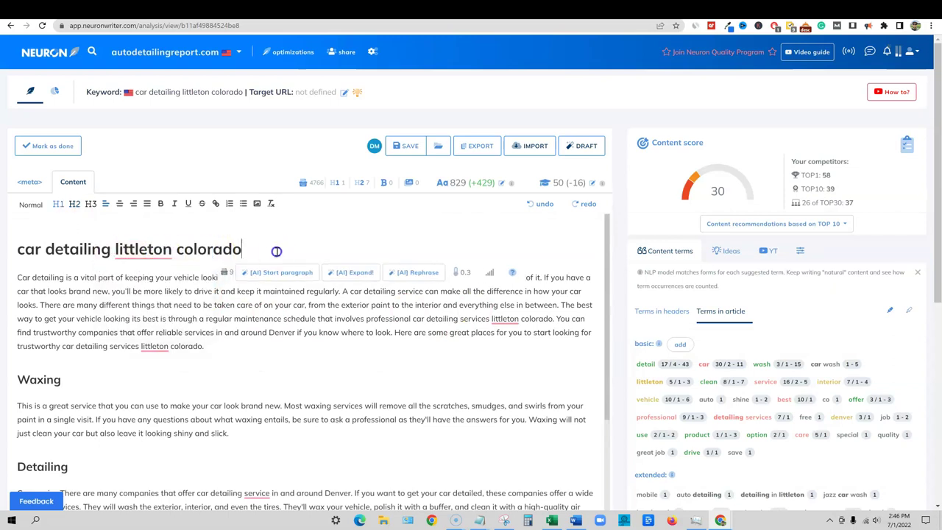
left_click_drag(241, 252, 20, 251)
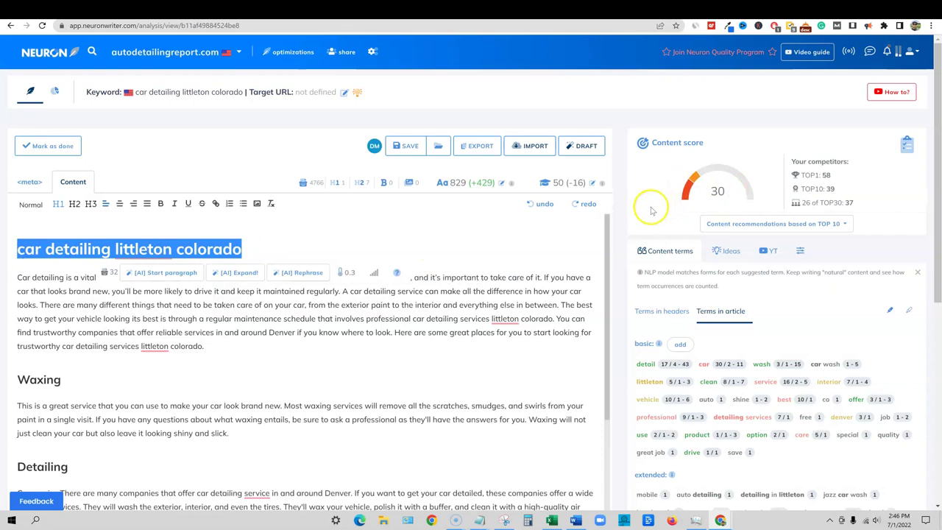
Toggle between the <meta> and Content tabs so the content score refreshes to 49.
left_click(30, 182)
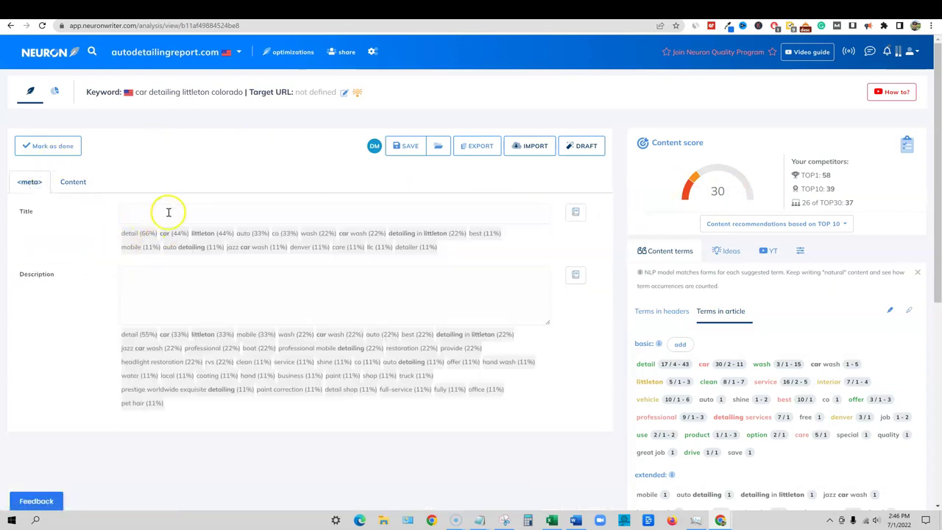
left_click(72, 182)
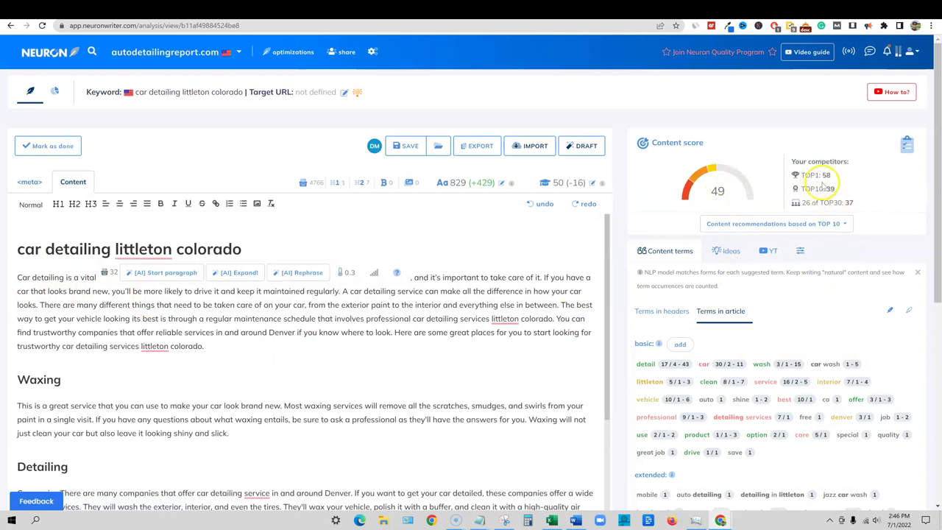
left_click_drag(836, 194, 783, 184)
left_click(758, 147)
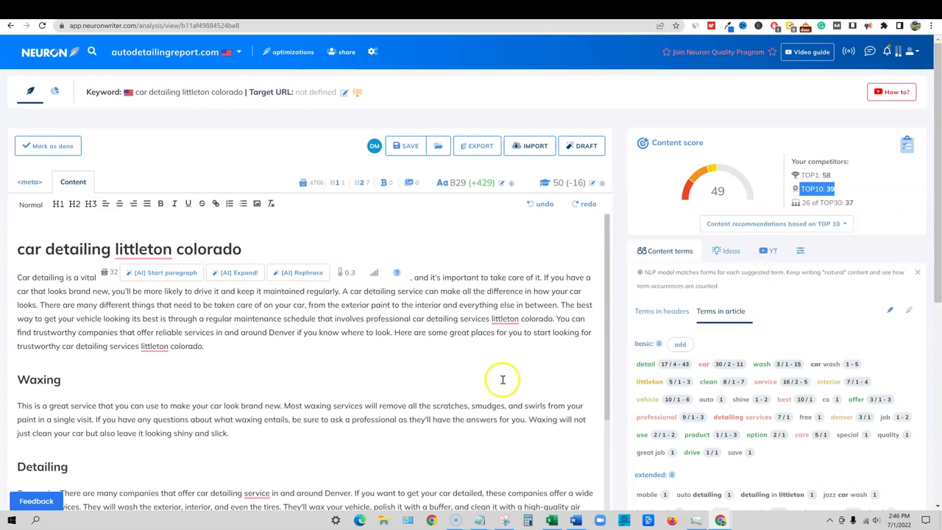
scroll(502, 381, "down", 10)
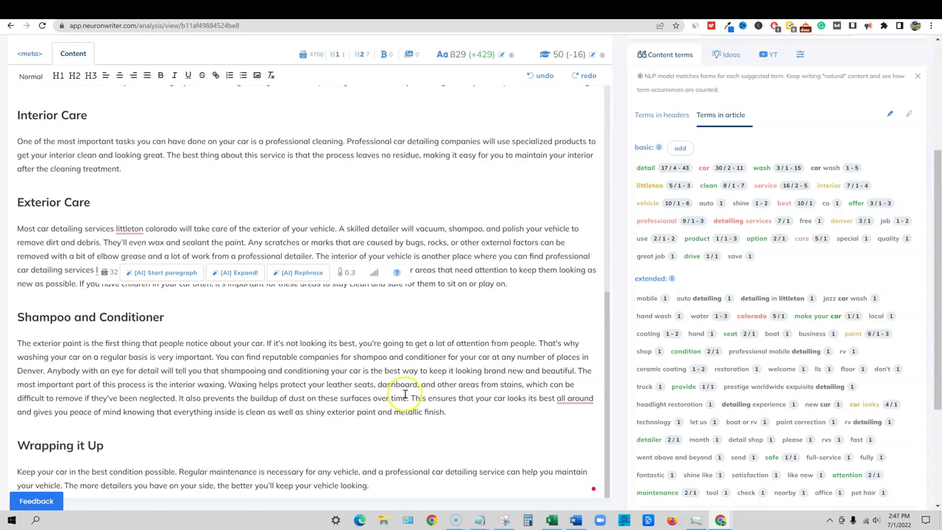
scroll(417, 390, "up", 10)
scroll(413, 412, "up", 3)
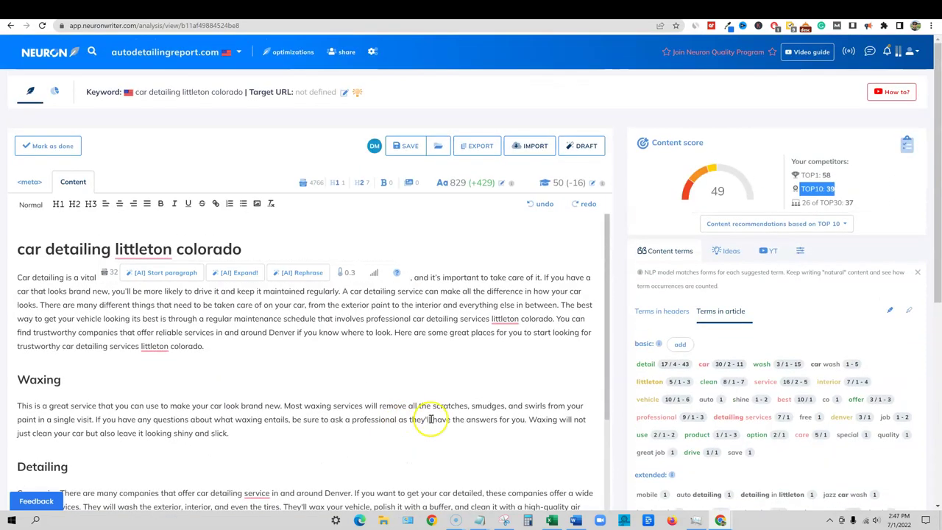
scroll(777, 403, "down", 3)
scroll(777, 403, "down", 2)
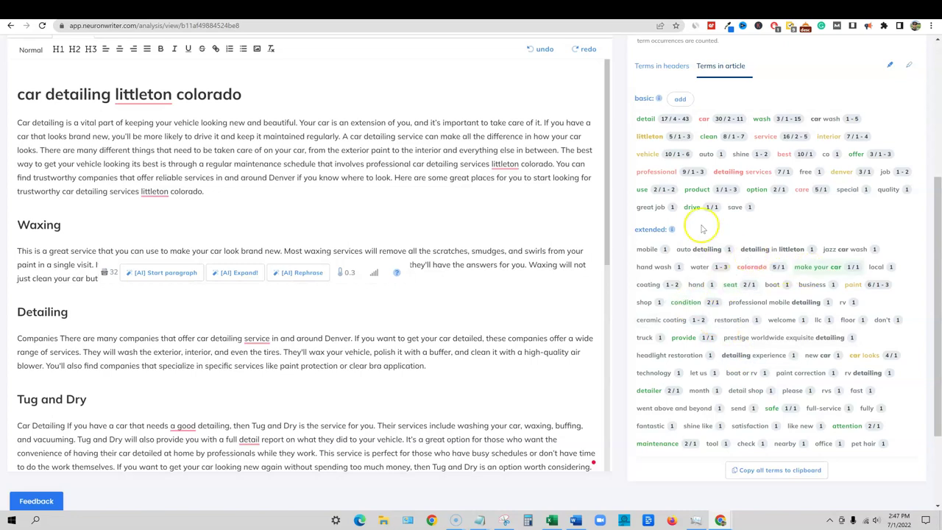
scroll(799, 251, "down", 1)
scroll(824, 358, "up", 5)
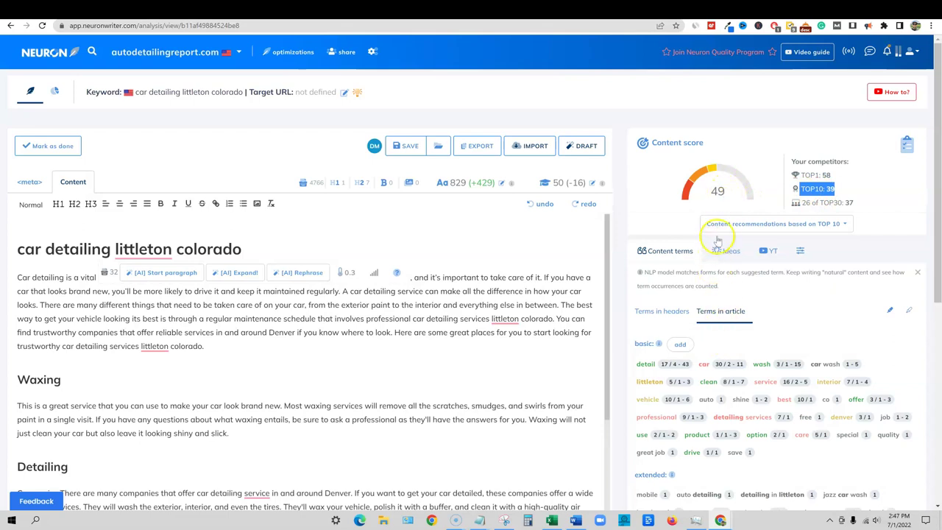
scroll(766, 412, "down", 5)
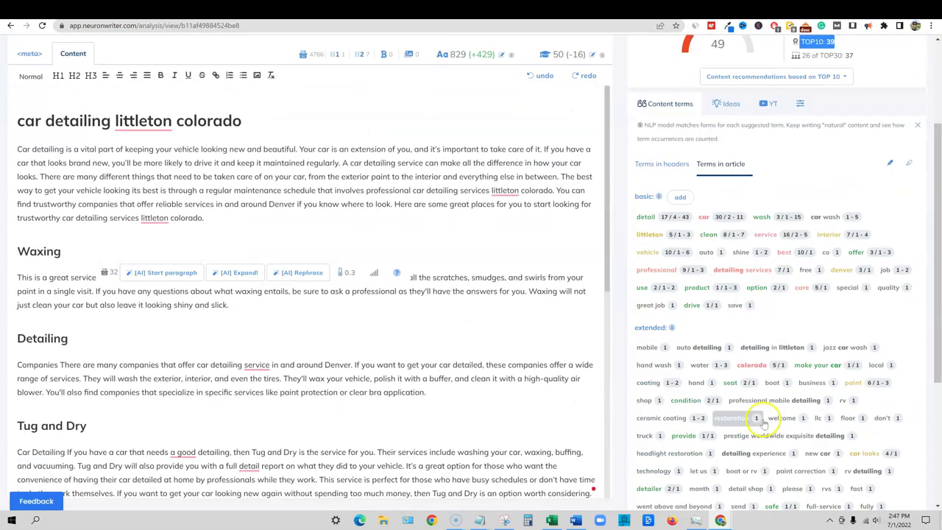
left_click(764, 426)
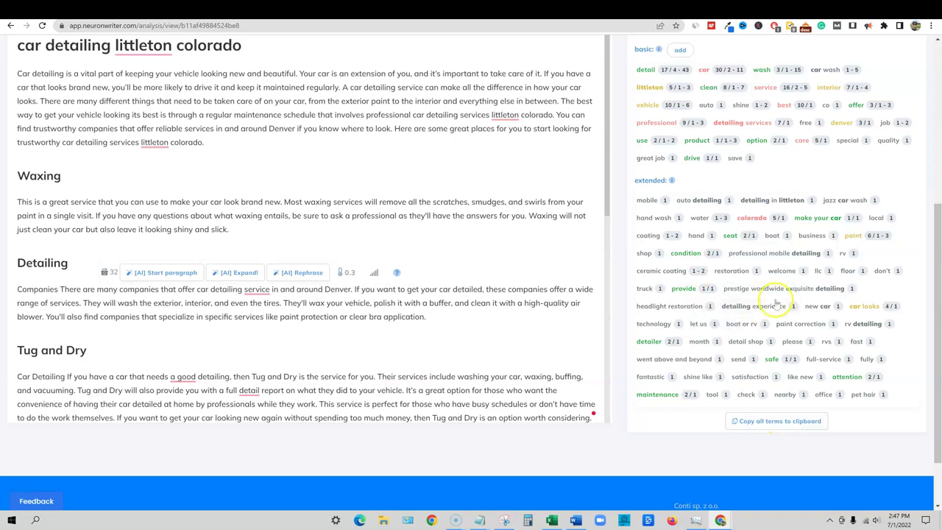
scroll(734, 385, "up", 3)
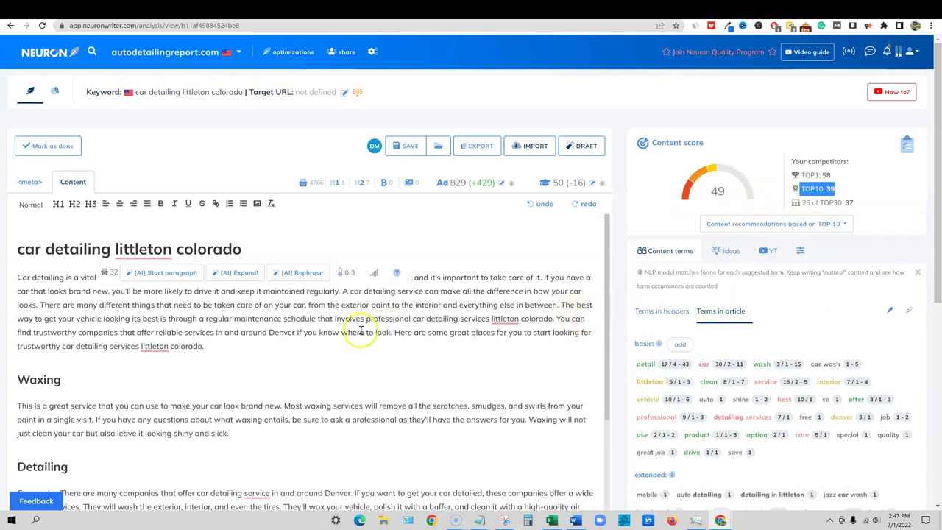
left_click(326, 326)
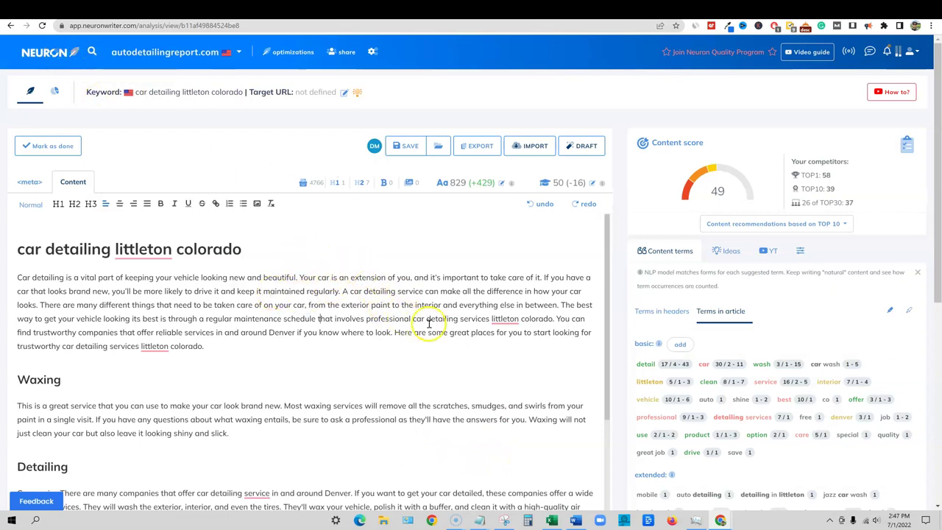
left_click(736, 10)
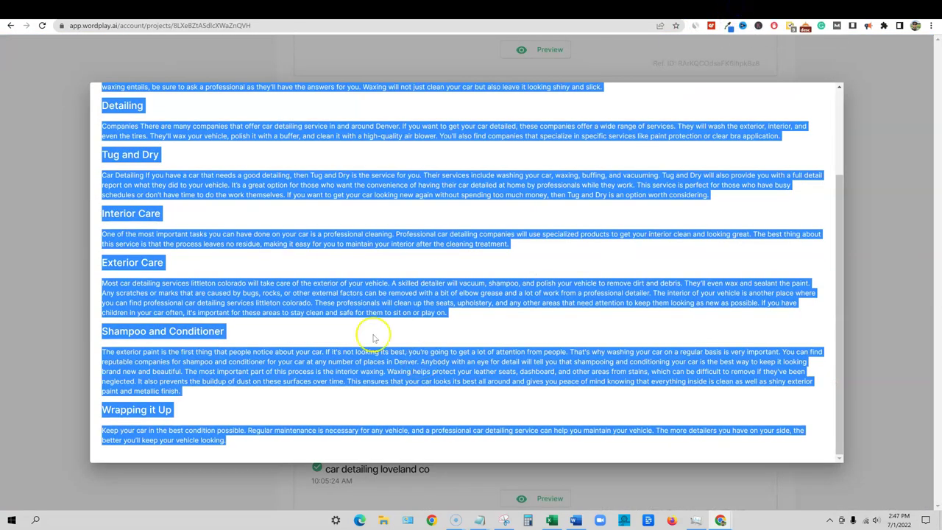
left_click(761, 11)
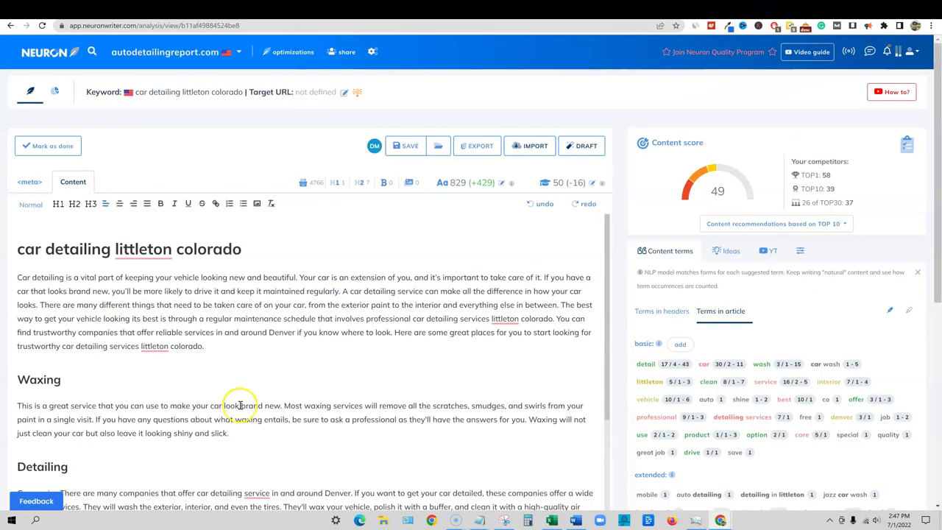